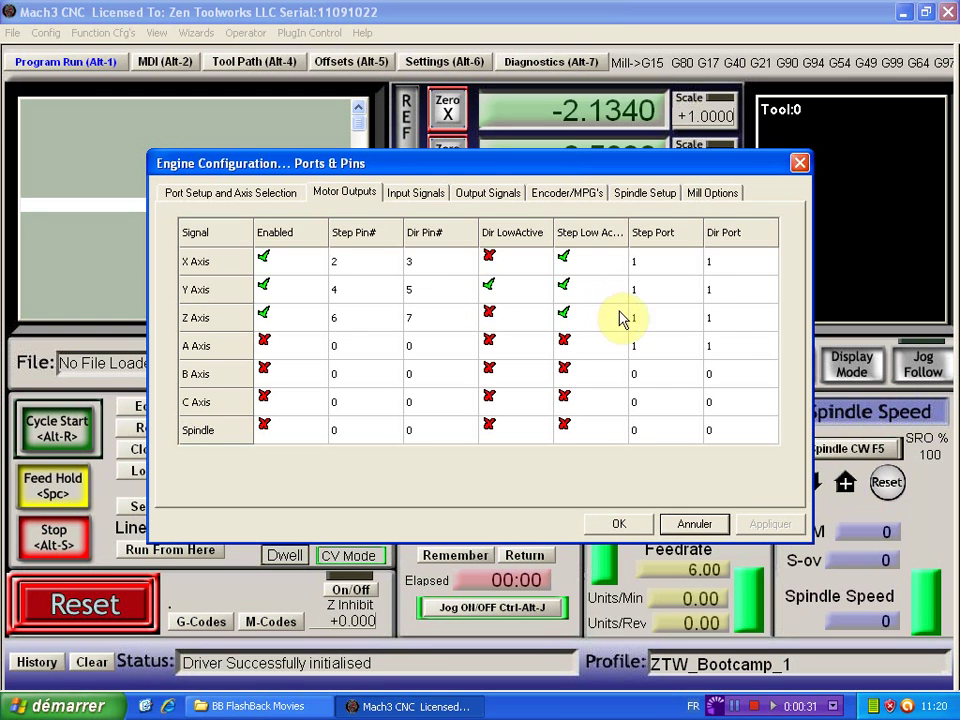
Review the Ports & Pins input signals, output signals, encoders, spindle setup, mill options and port setup
click(428, 195)
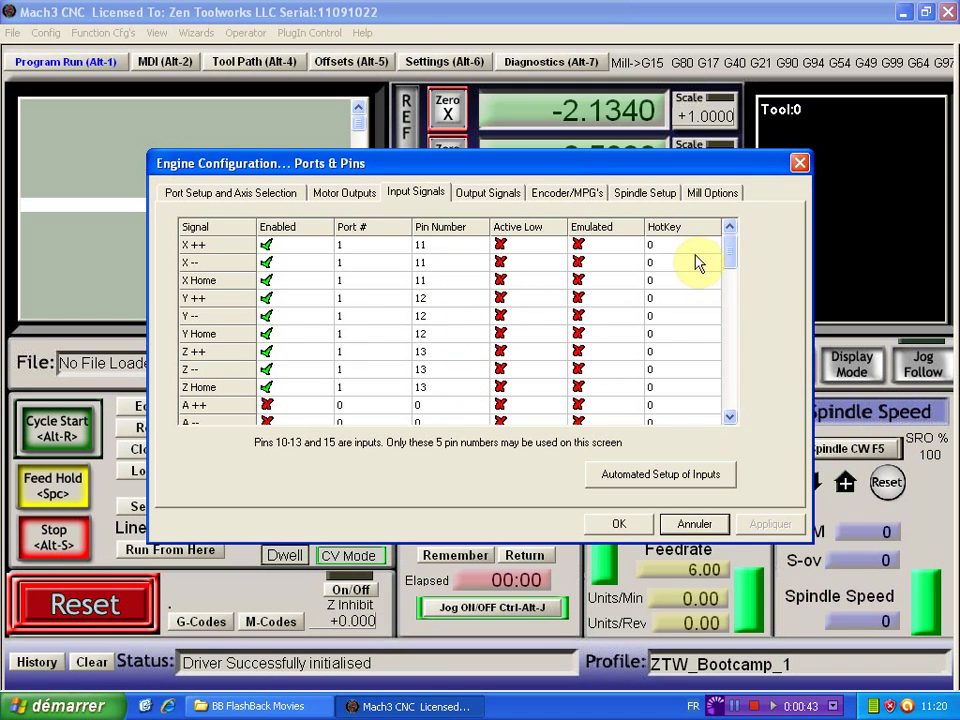
drag(733, 249, 724, 321)
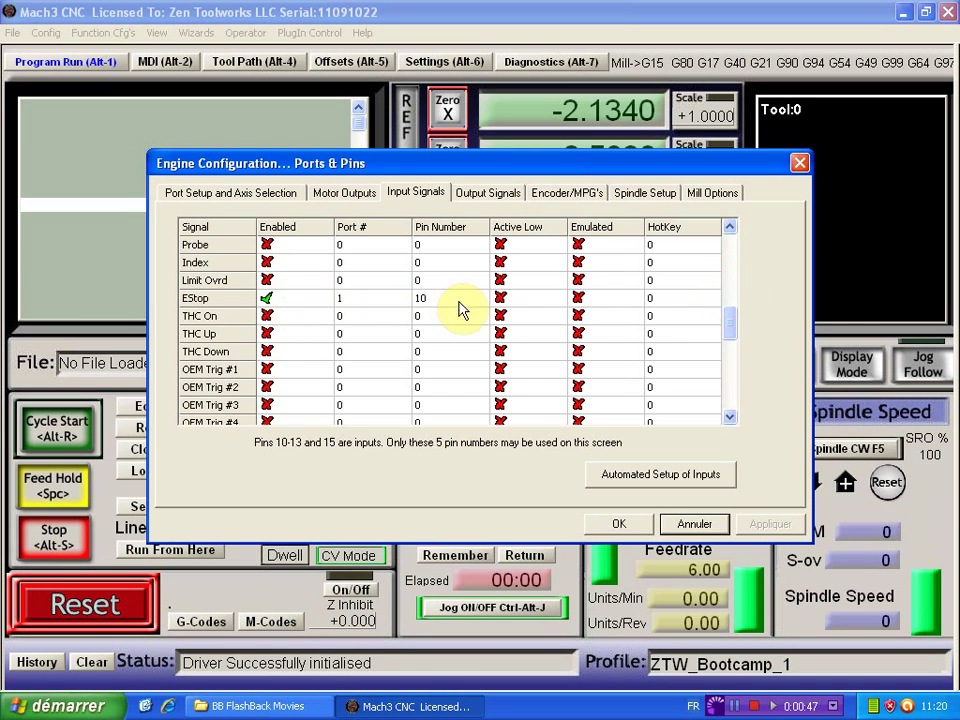
click(505, 195)
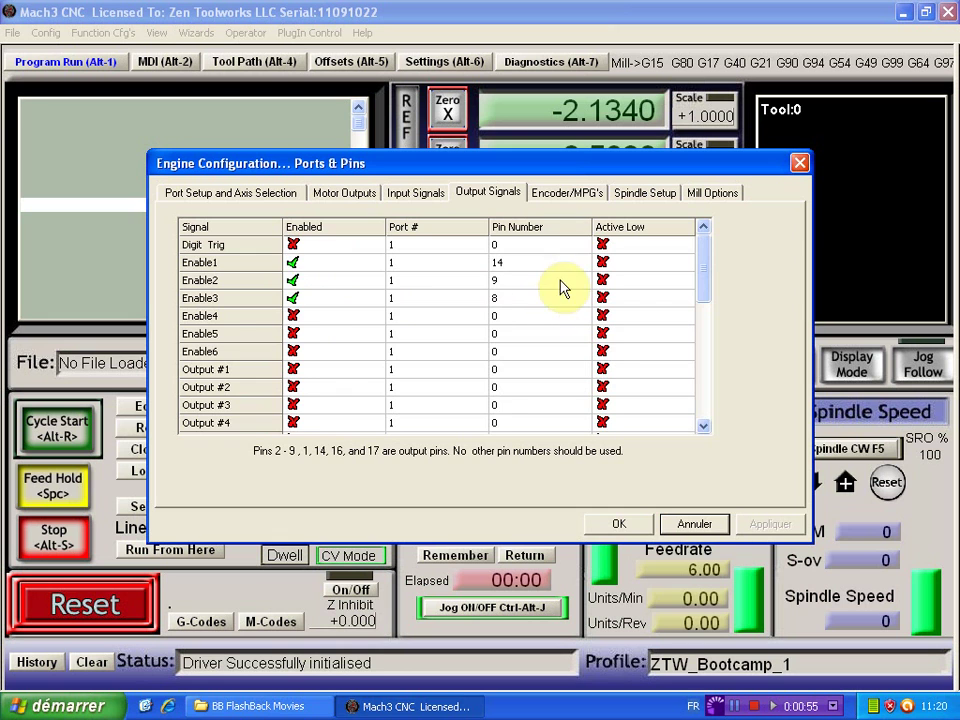
click(572, 193)
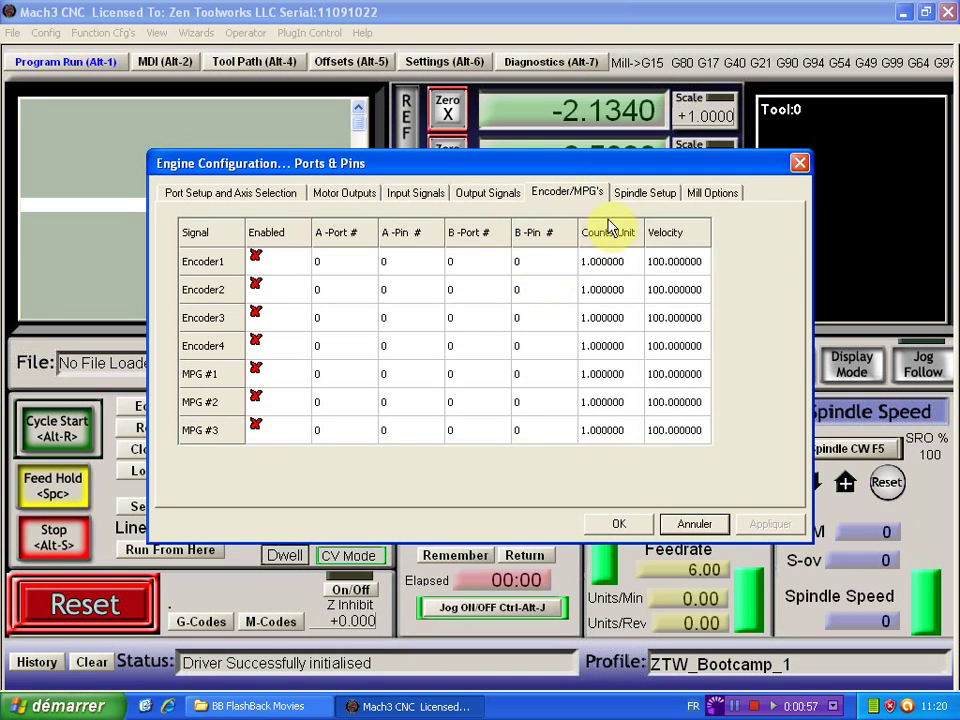
click(641, 193)
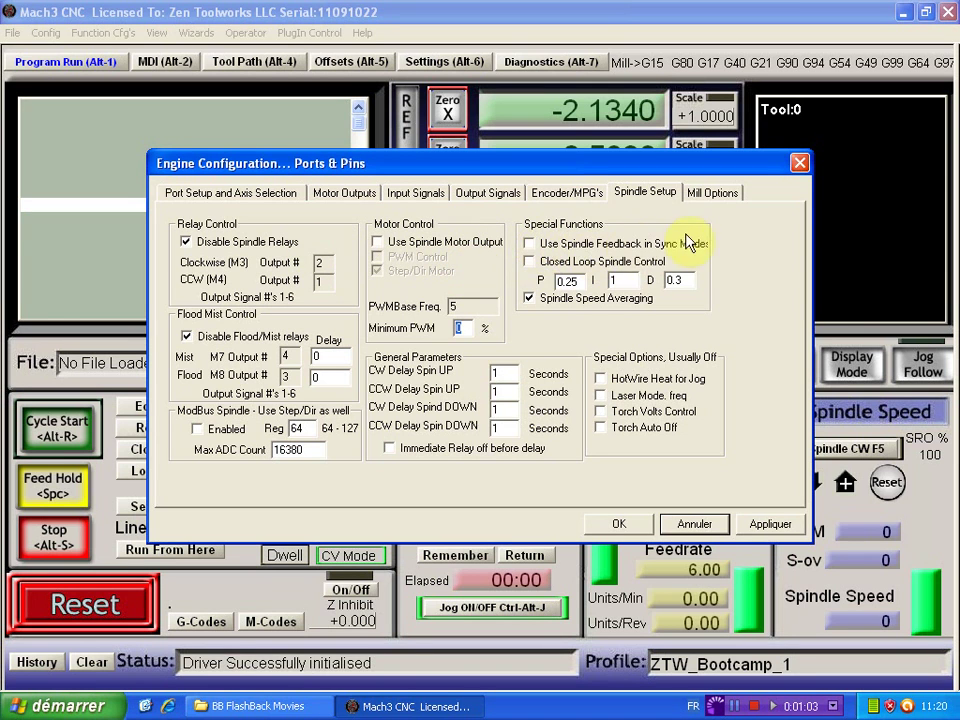
click(708, 195)
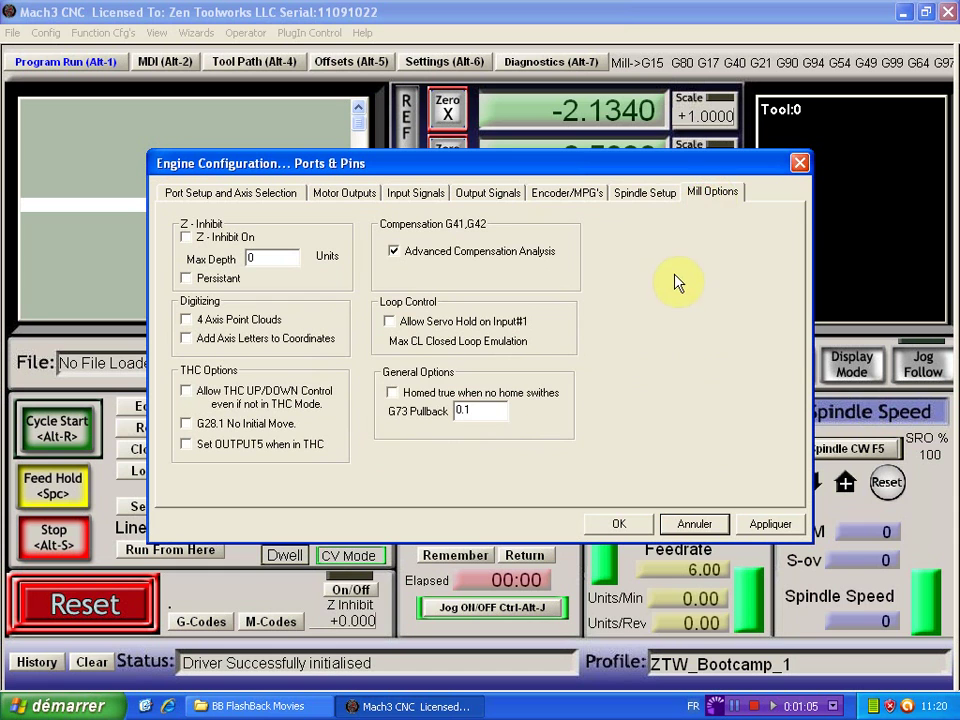
click(243, 194)
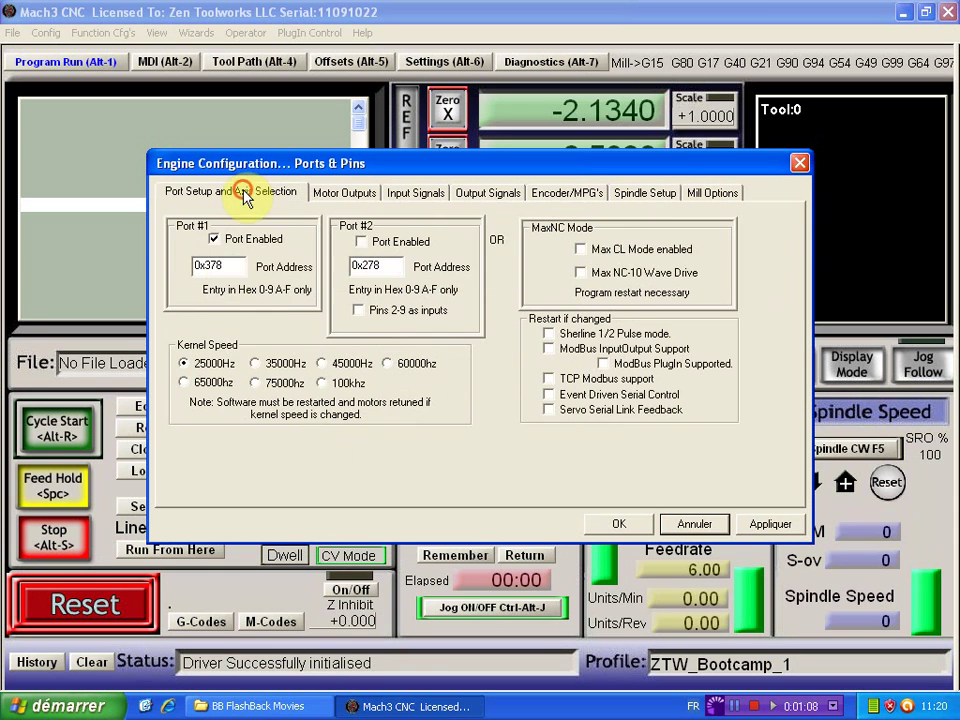
Apply and accept the Ports & Pins configuration, and save the machine settings
click(763, 523)
click(613, 524)
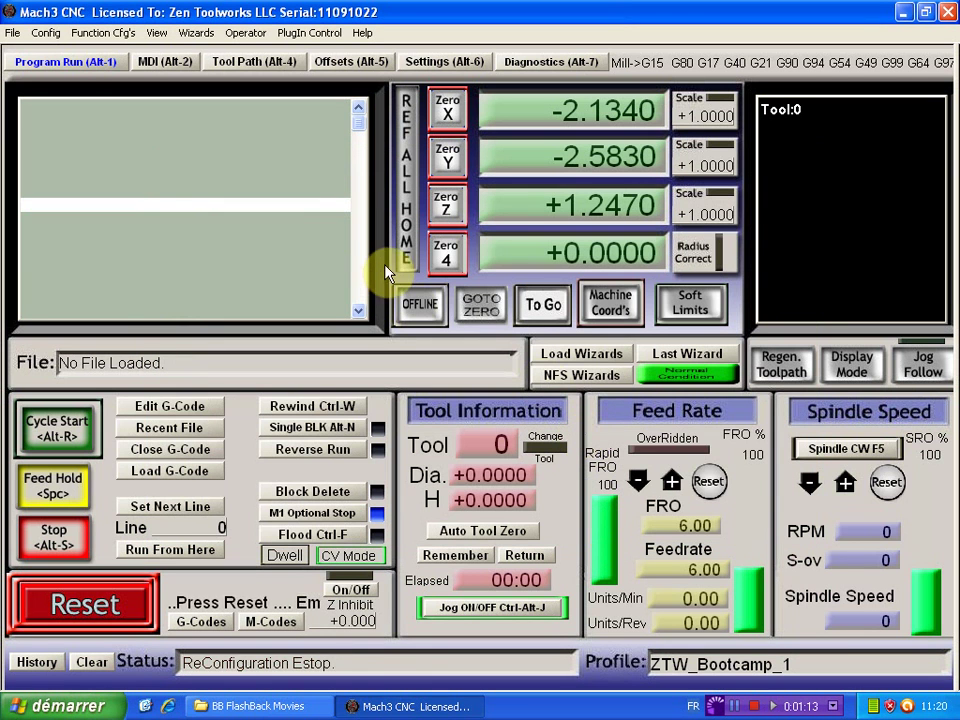
click(45, 32)
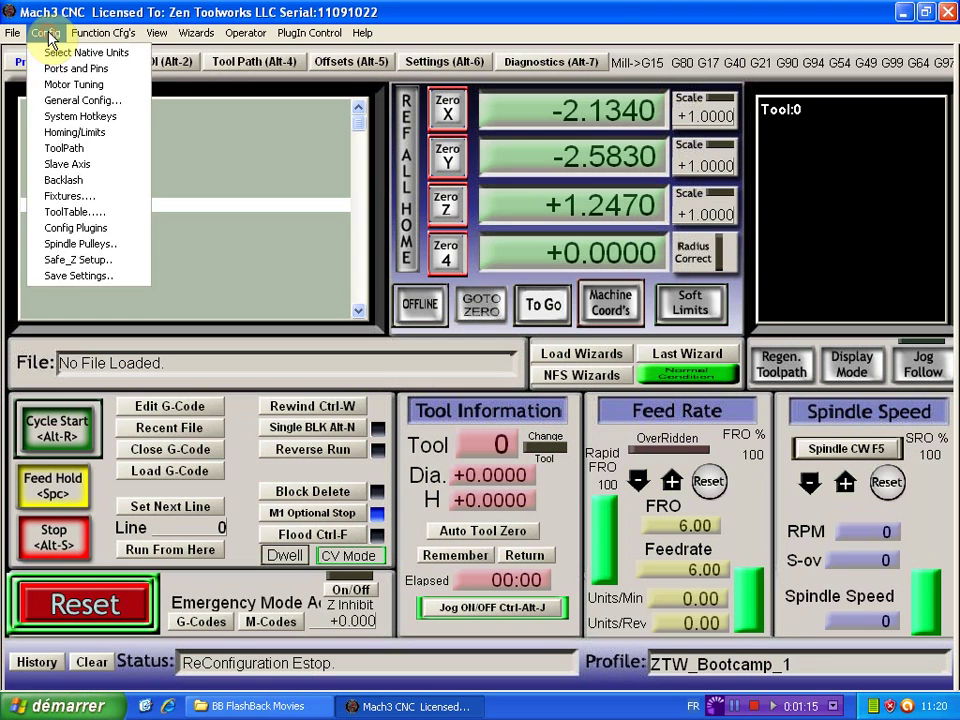
click(53, 278)
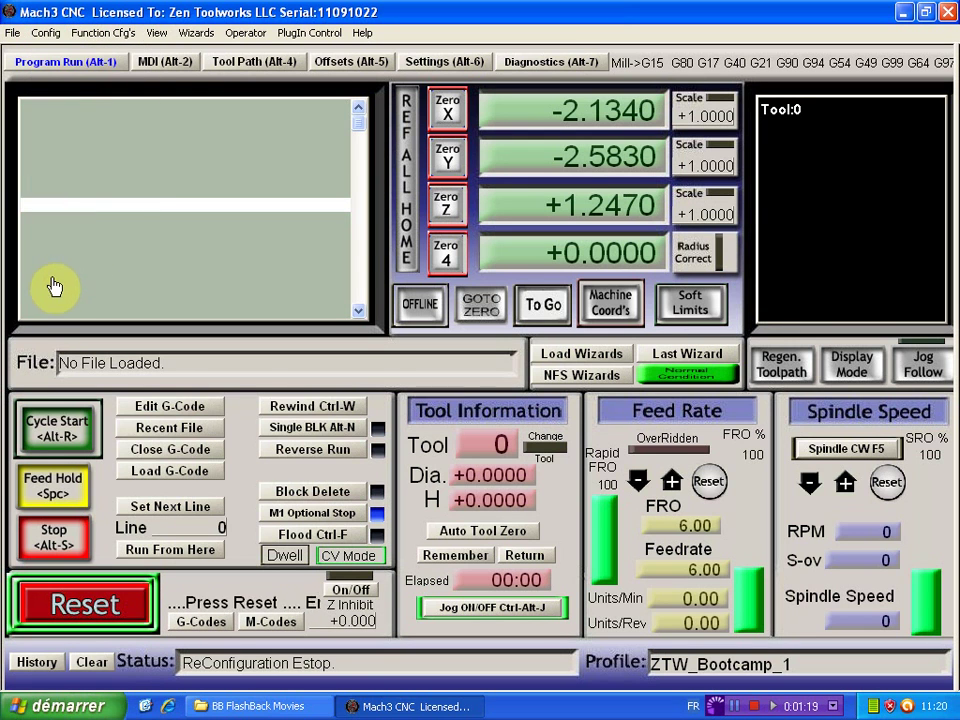
In Motor Tuning, set the X axis to 1276.47 steps per unit, velocity 200 and acceleration 125, and save the axis settings
click(45, 32)
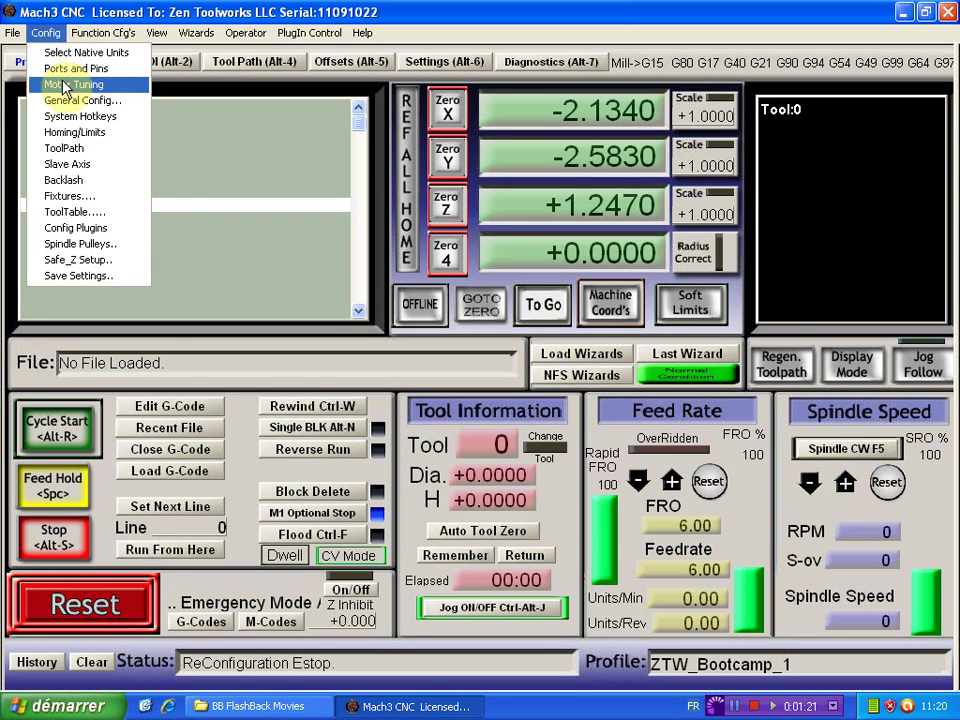
click(62, 86)
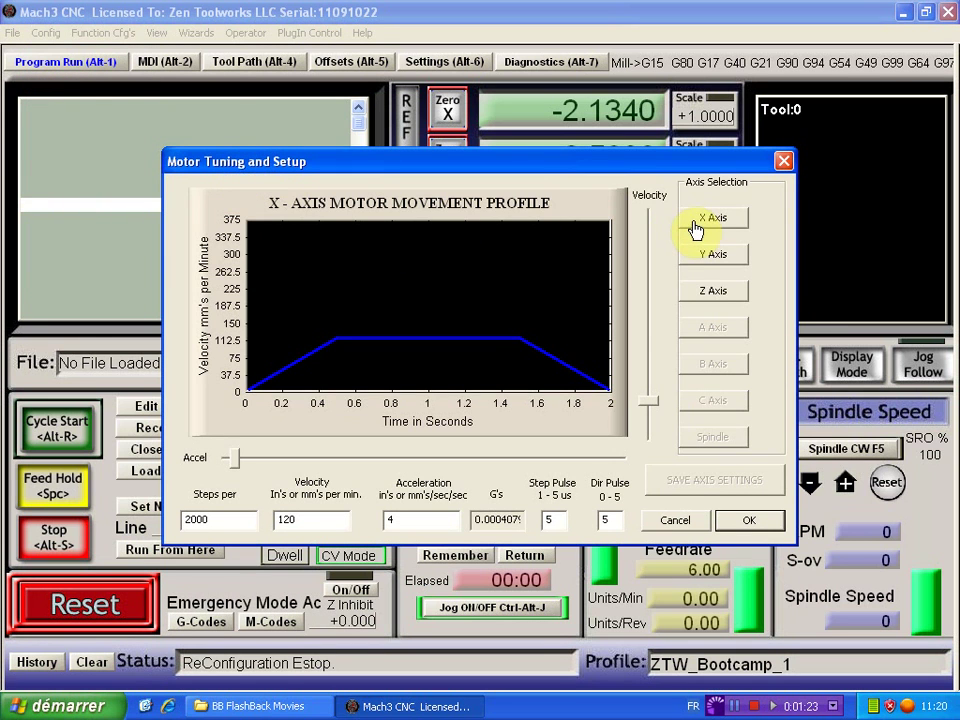
click(708, 256)
click(693, 290)
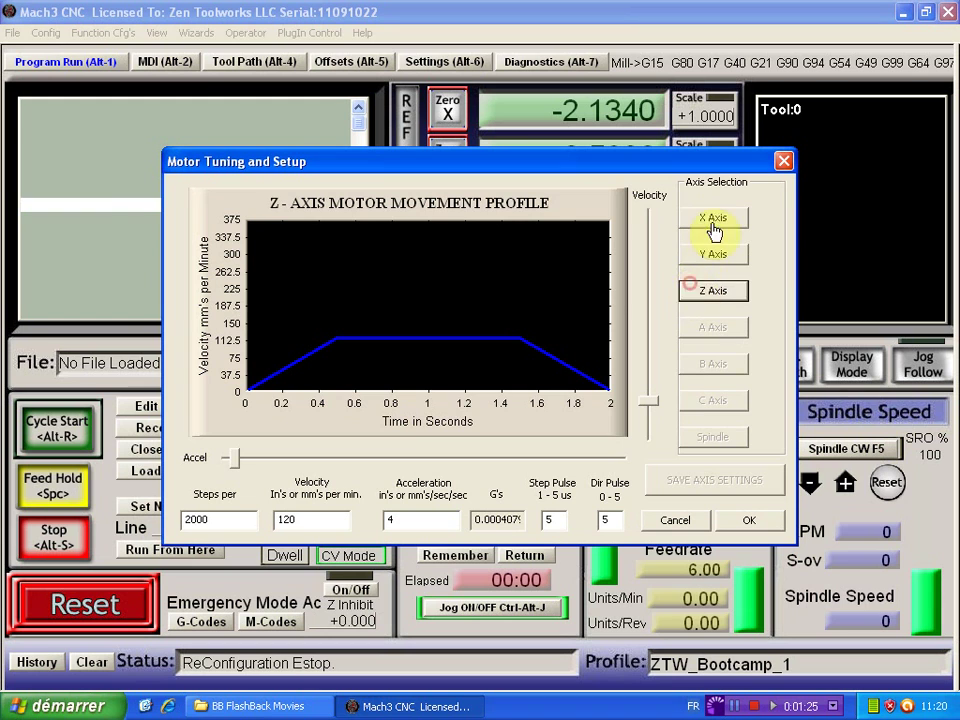
click(714, 217)
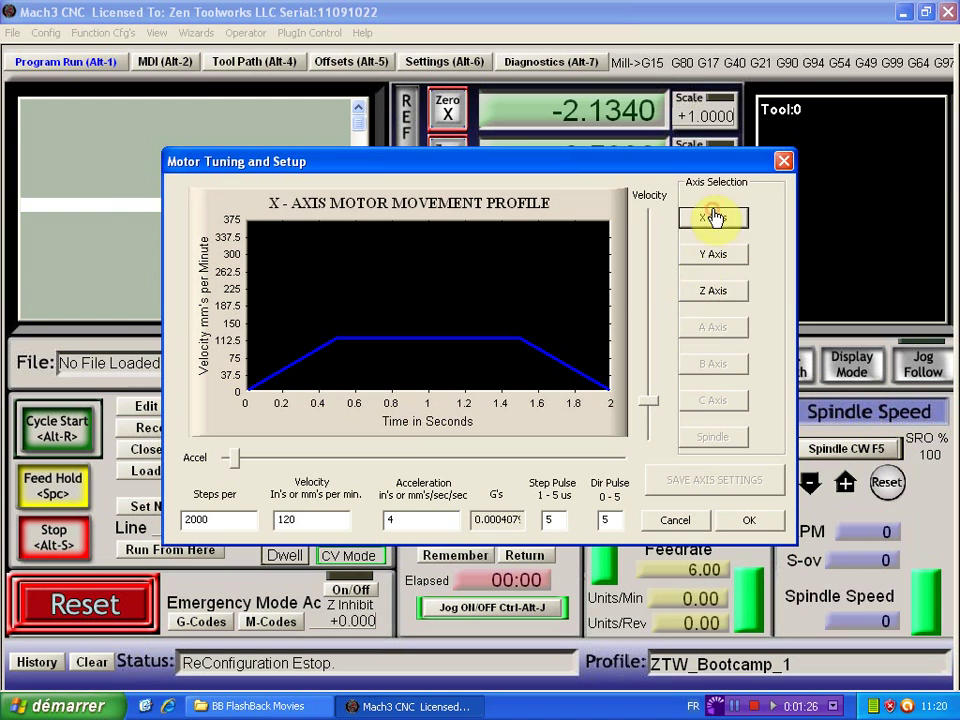
click(229, 517)
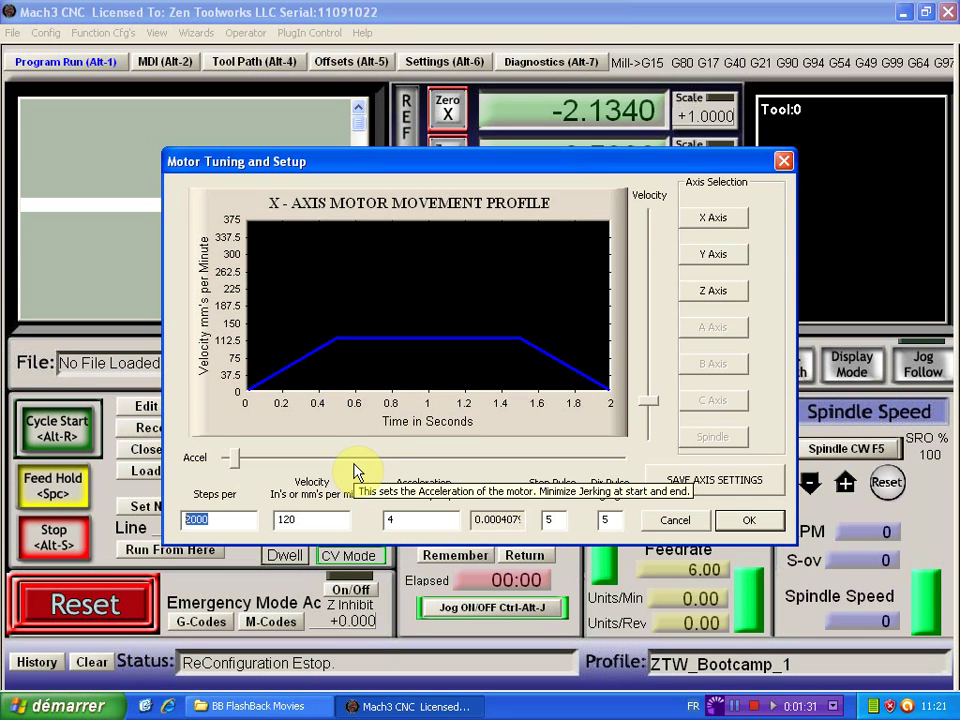
text(1276.47)
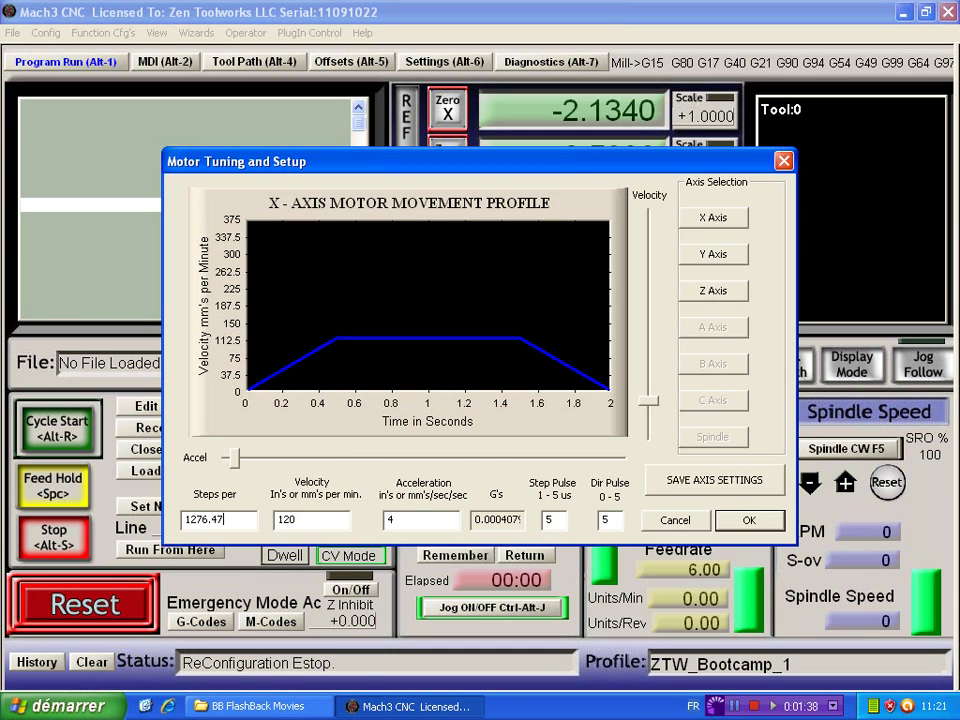
key(Tab)
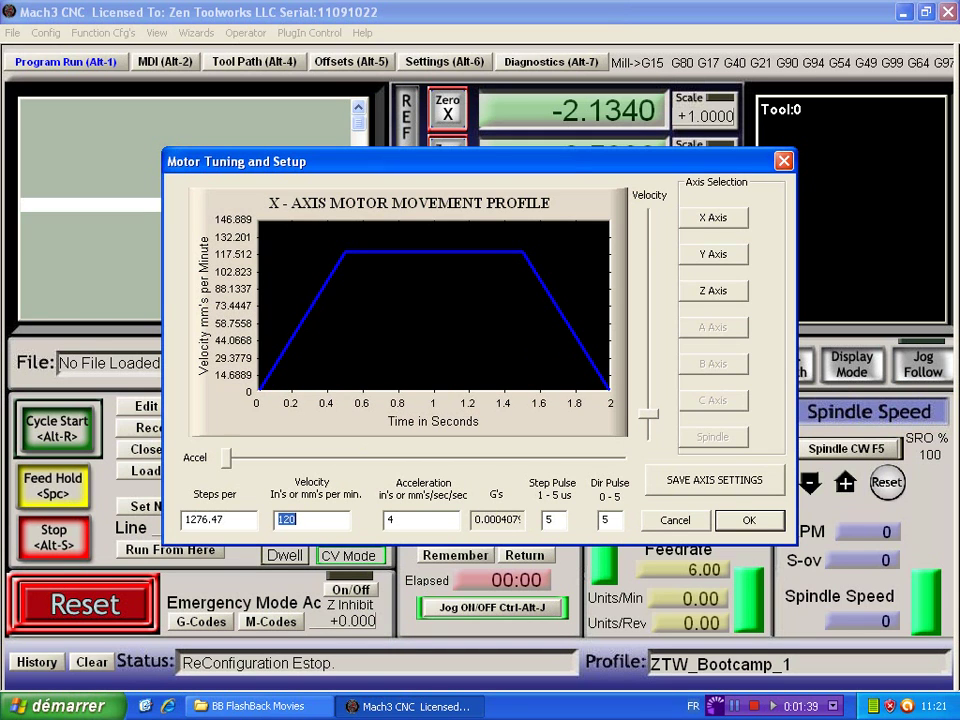
key(Tab)
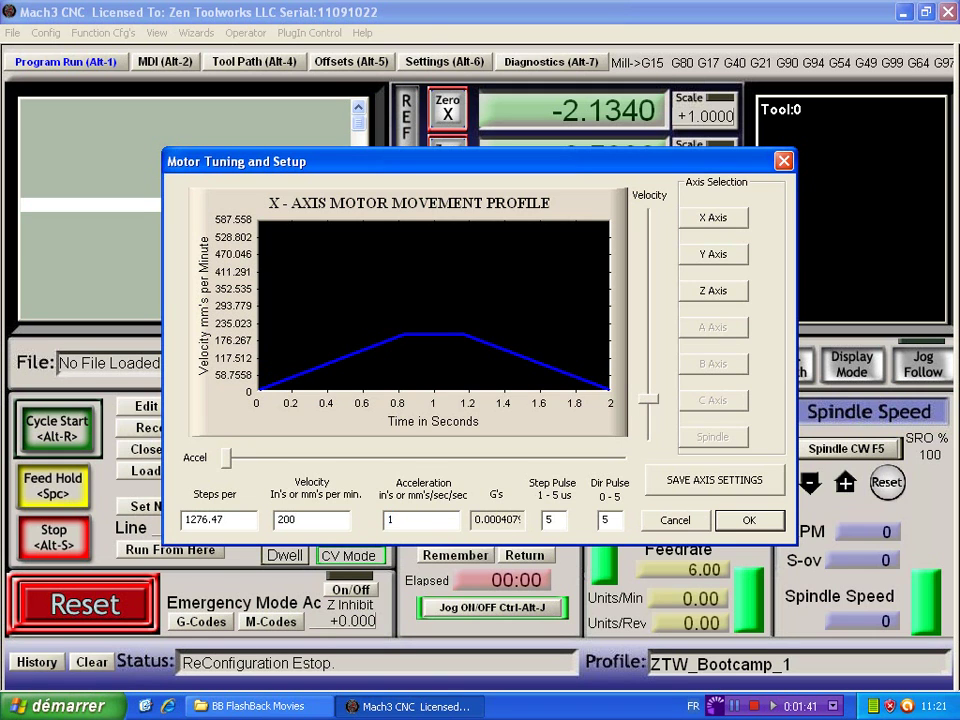
key(Tab)
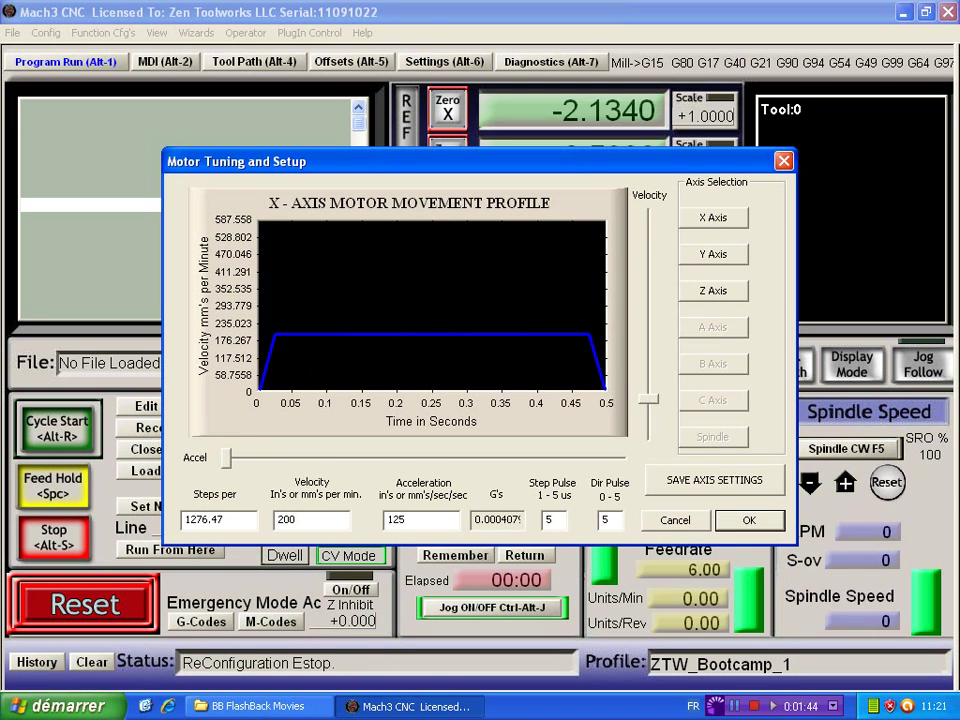
click(698, 484)
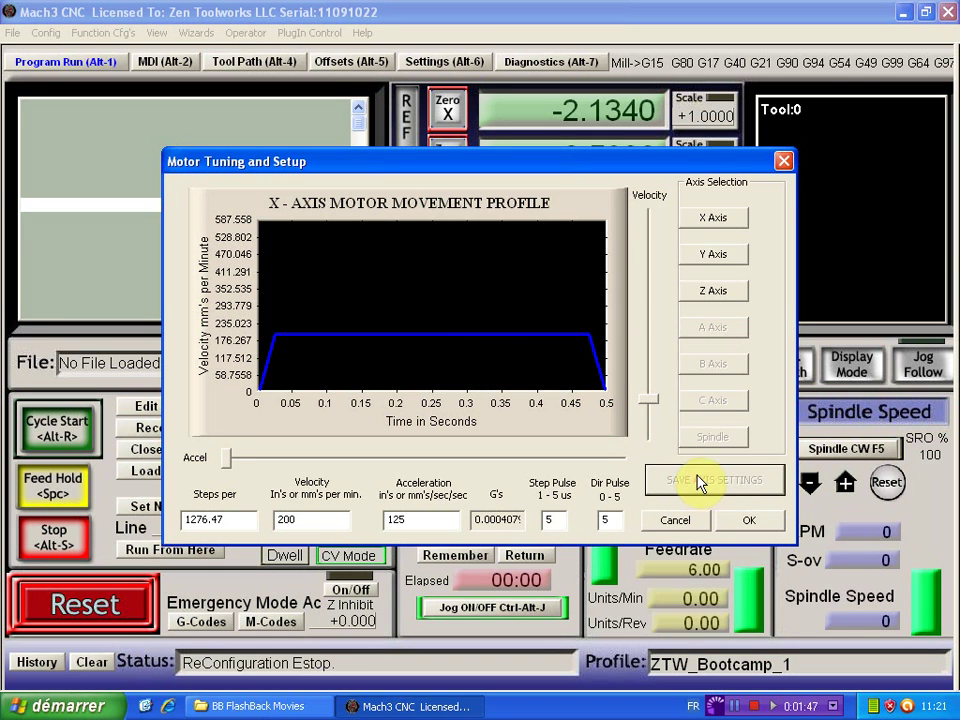
Copy the X axis steps-per value of 1276.47 to the Y axis motor tuning
click(720, 254)
click(727, 218)
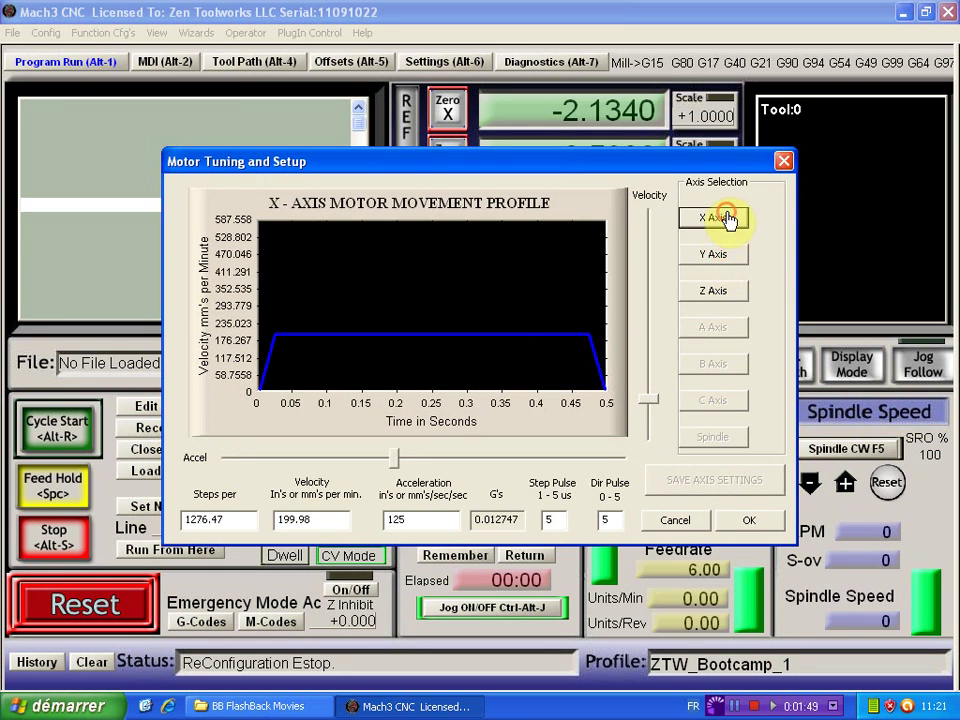
click(716, 256)
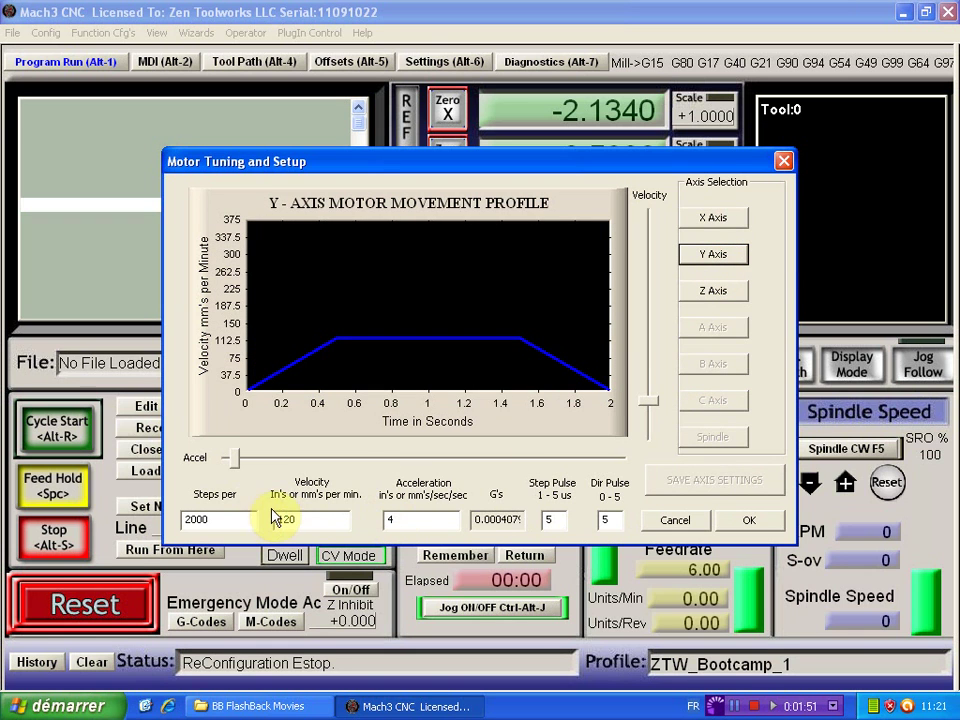
click(713, 217)
double_click(229, 515)
key(ctrl+c)
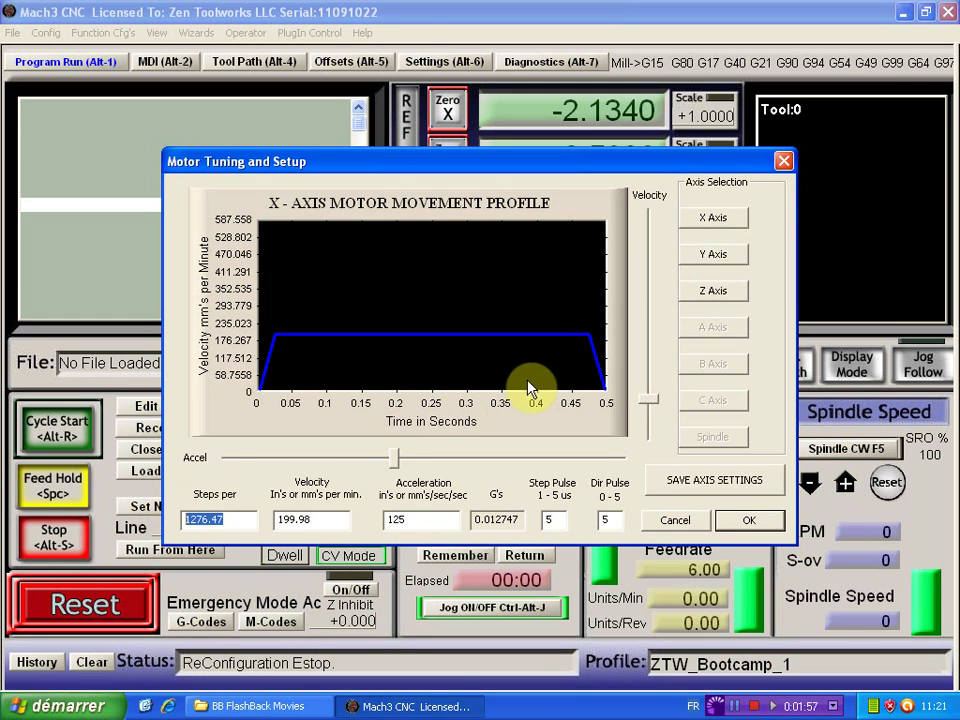
click(690, 254)
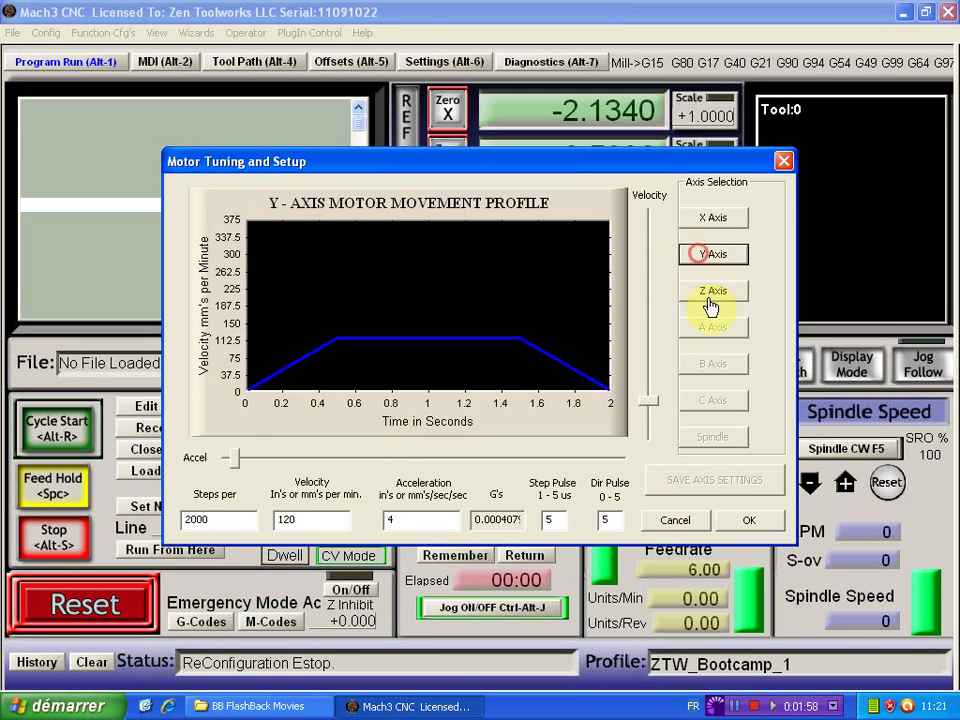
double_click(212, 517)
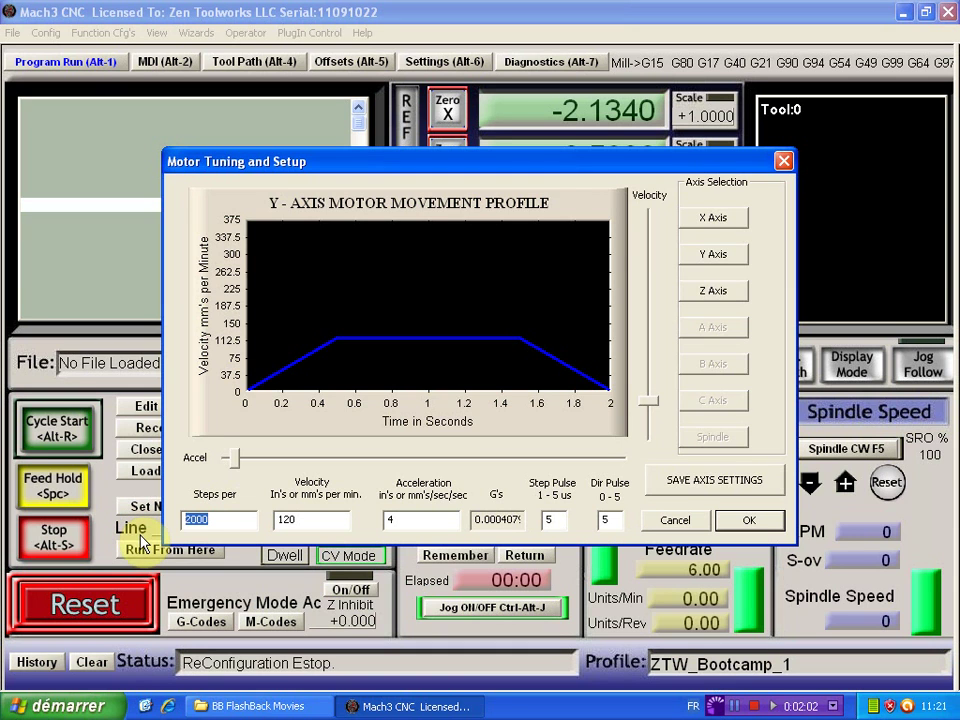
key(ctrl+v)
Set the Y axis velocity to 200 and acceleration to 125, and save the axis settings
double_click(300, 518)
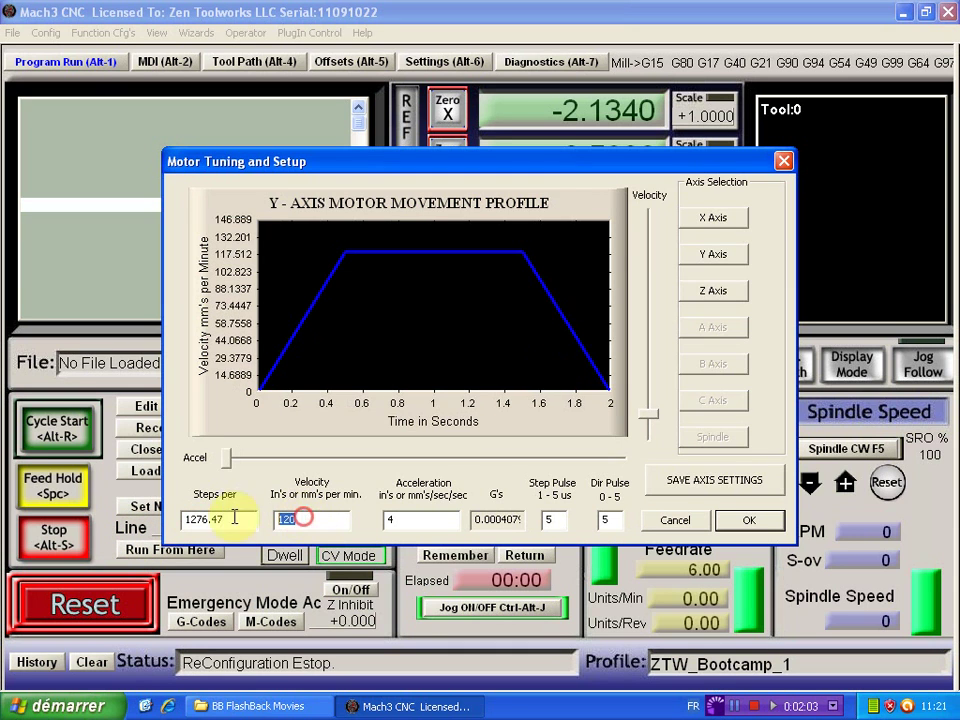
text(200)
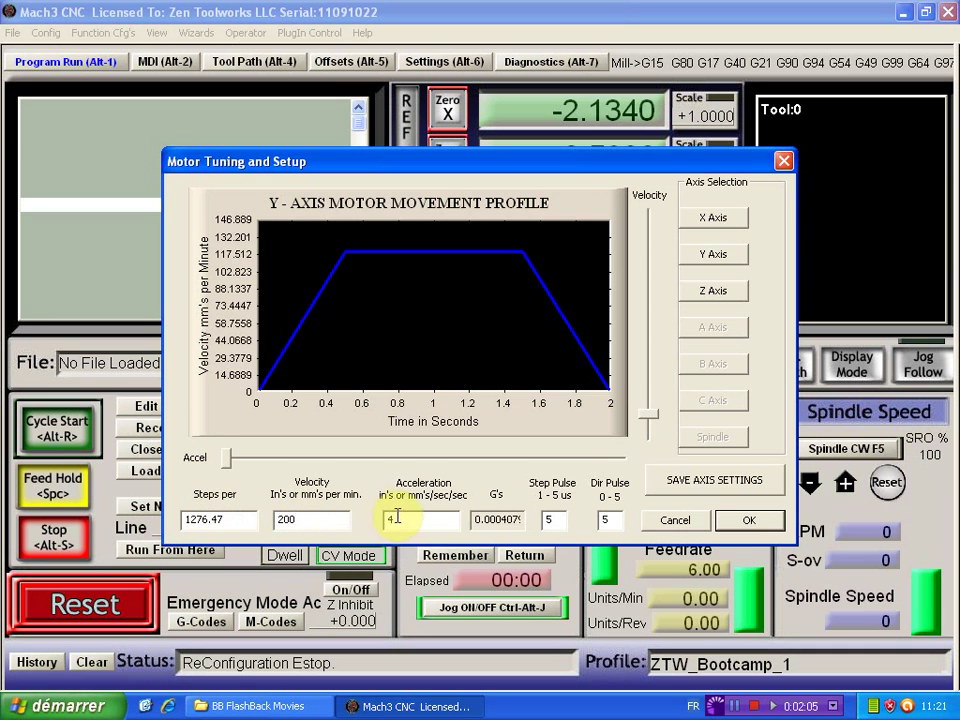
double_click(392, 518)
text(125)
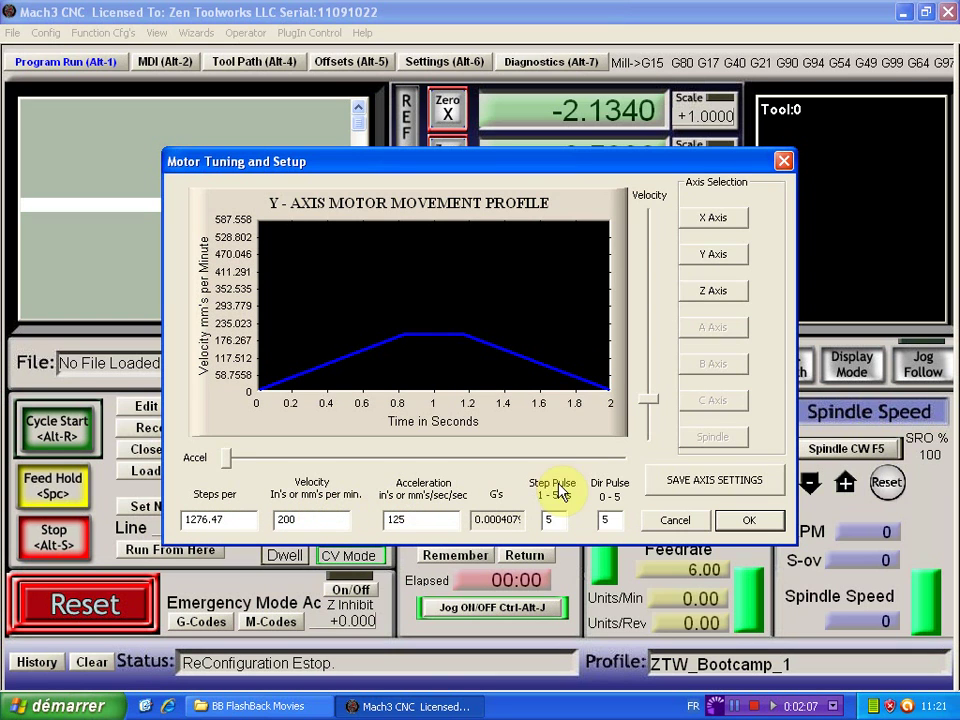
click(676, 484)
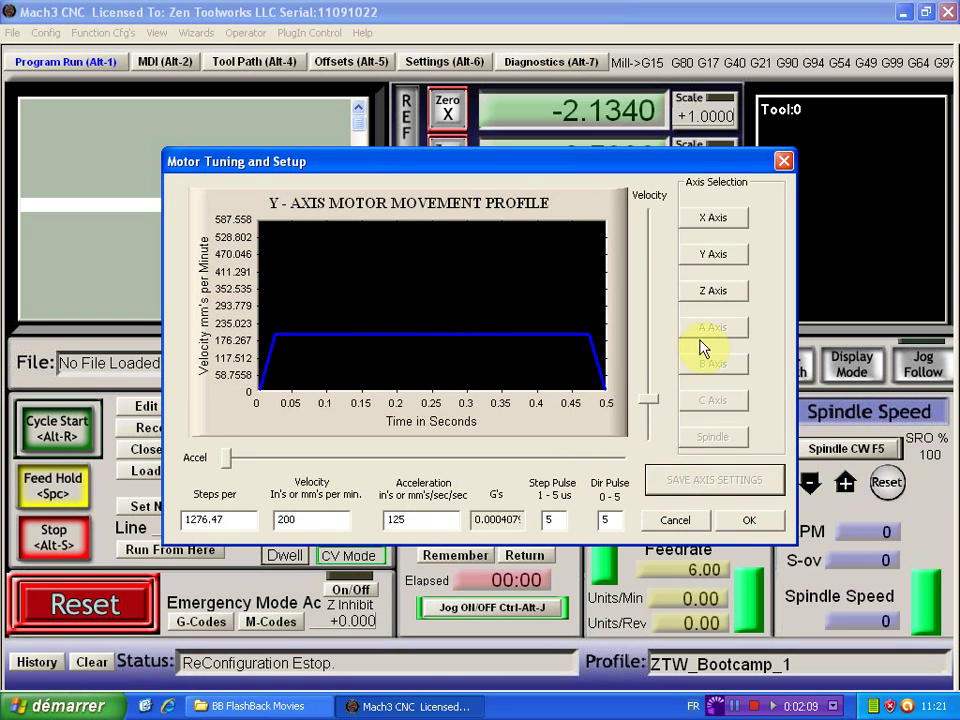
Set the Z axis motor tuning to 1276.47 steps per unit, velocity 200 and acceleration 125, then save and accept the settings
click(716, 292)
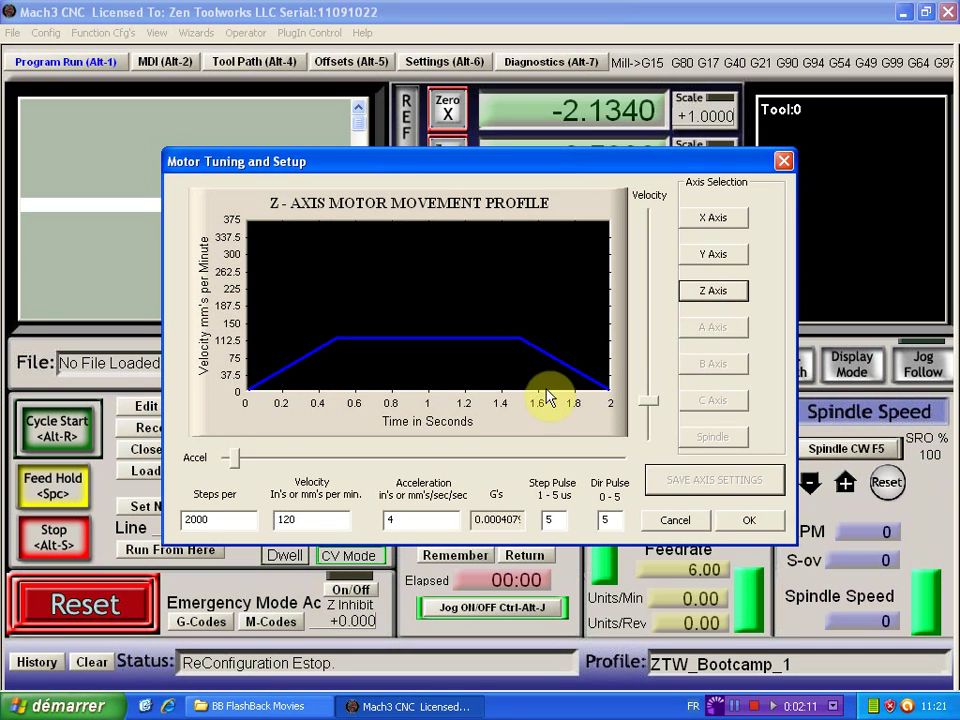
double_click(220, 519)
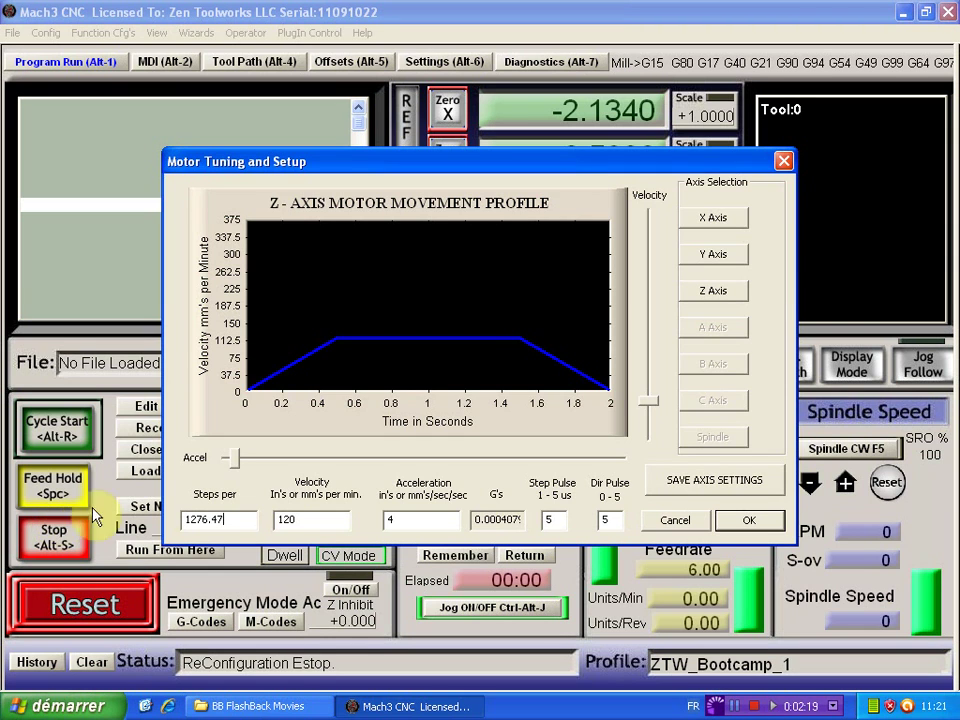
double_click(272, 519)
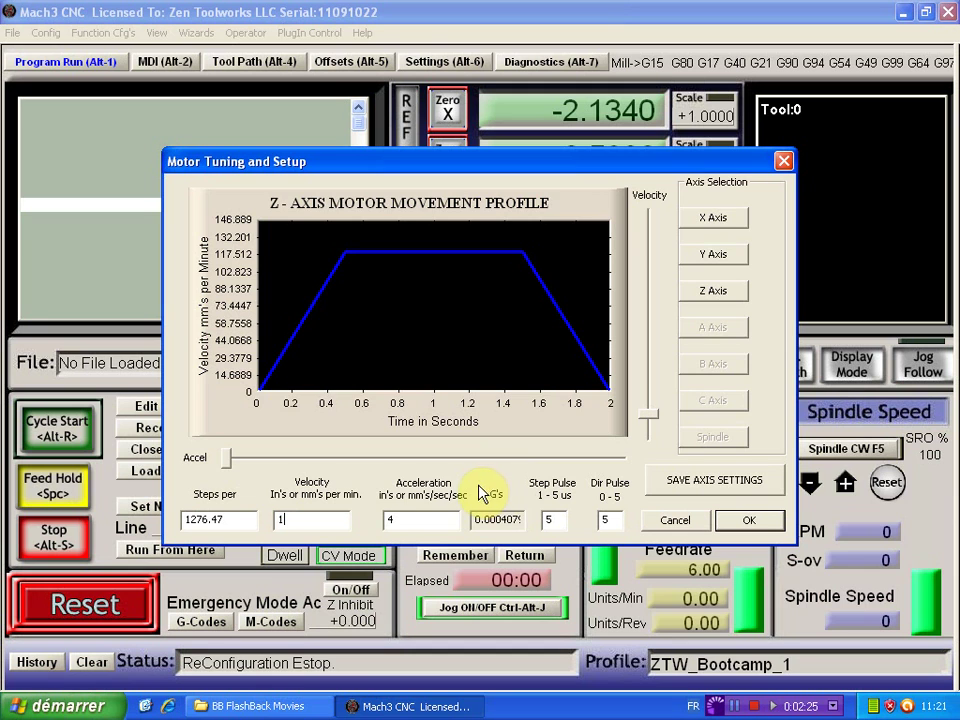
double_click(413, 518)
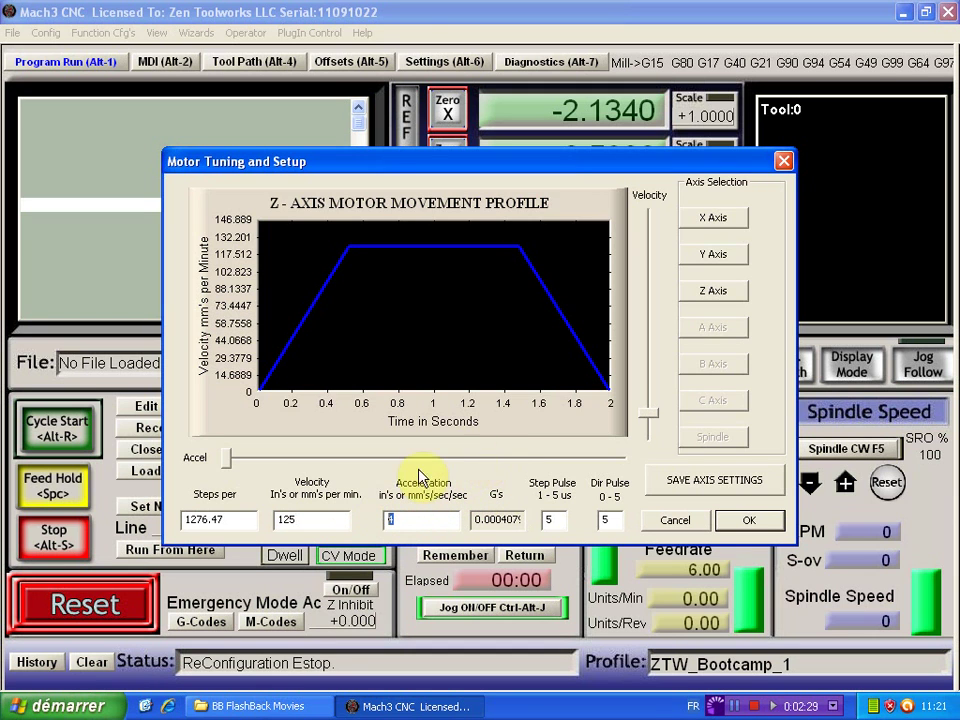
double_click(322, 518)
text(200)
double_click(428, 520)
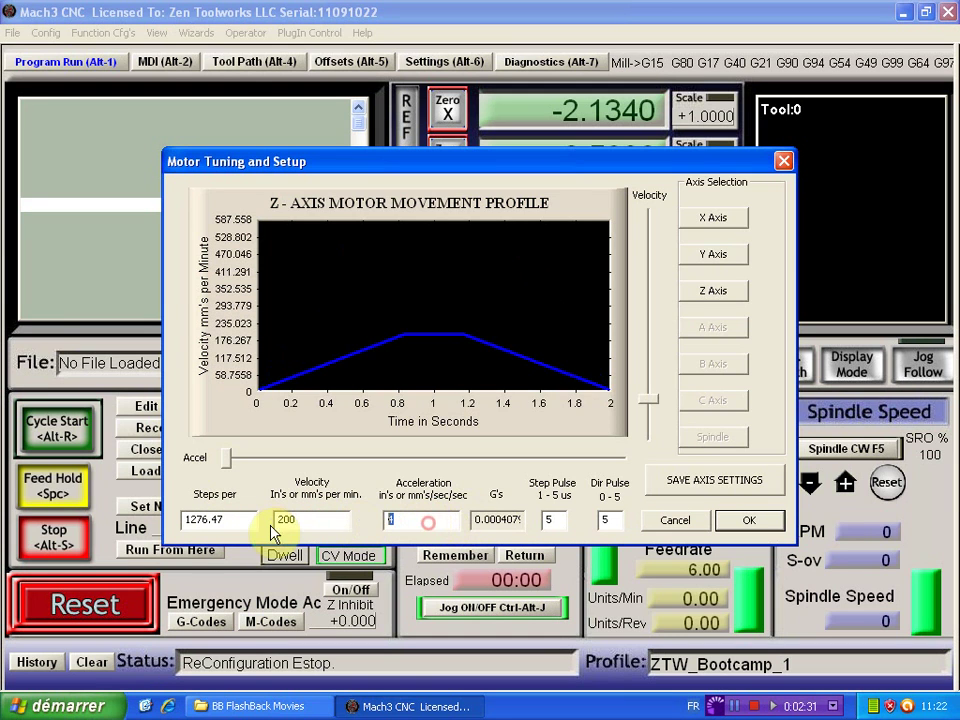
text(125)
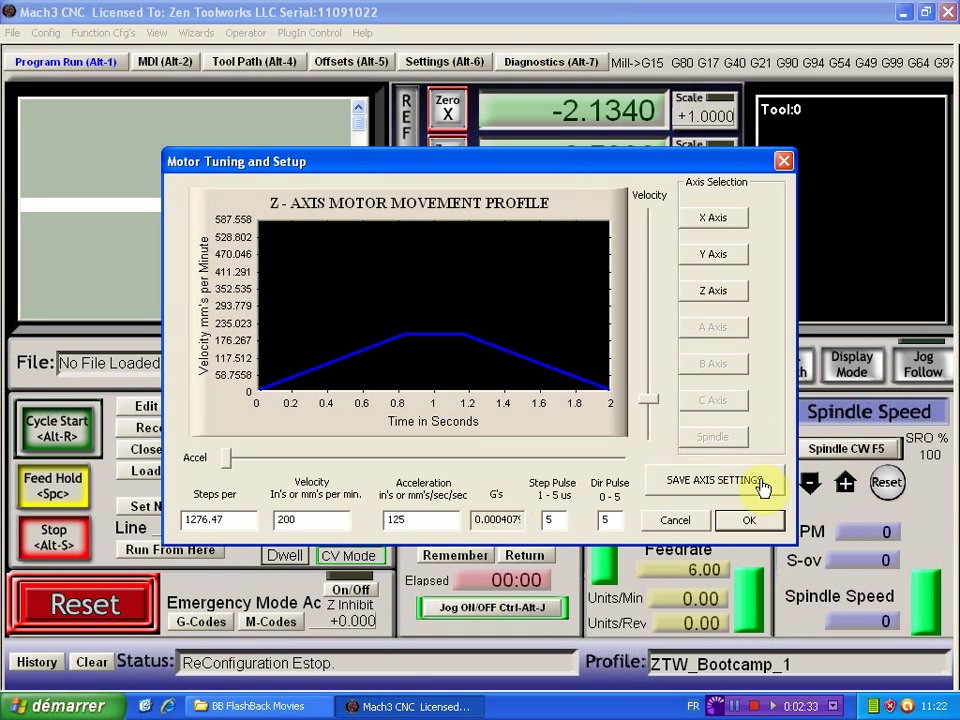
click(760, 480)
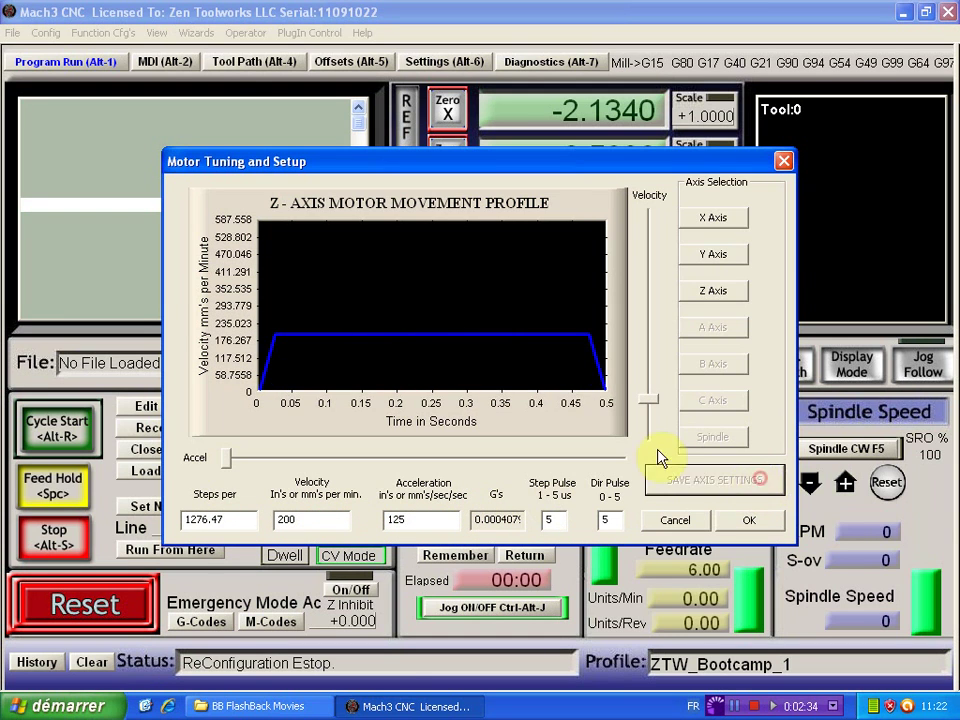
click(752, 521)
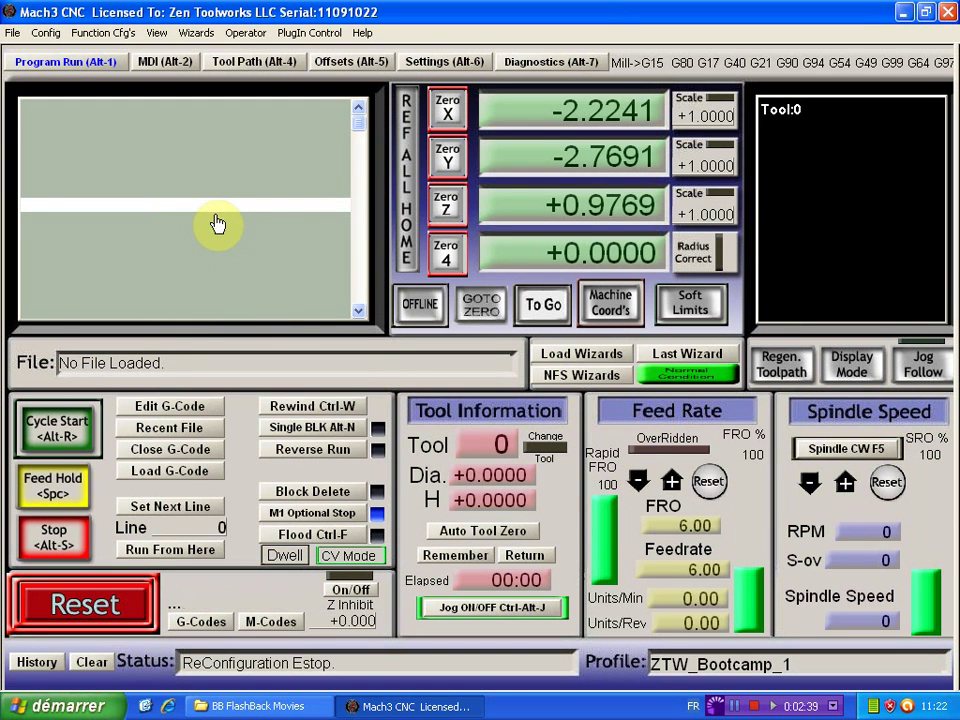
Reset the machine out of emergency stop and zero the X, Y and Z axis positions
click(90, 605)
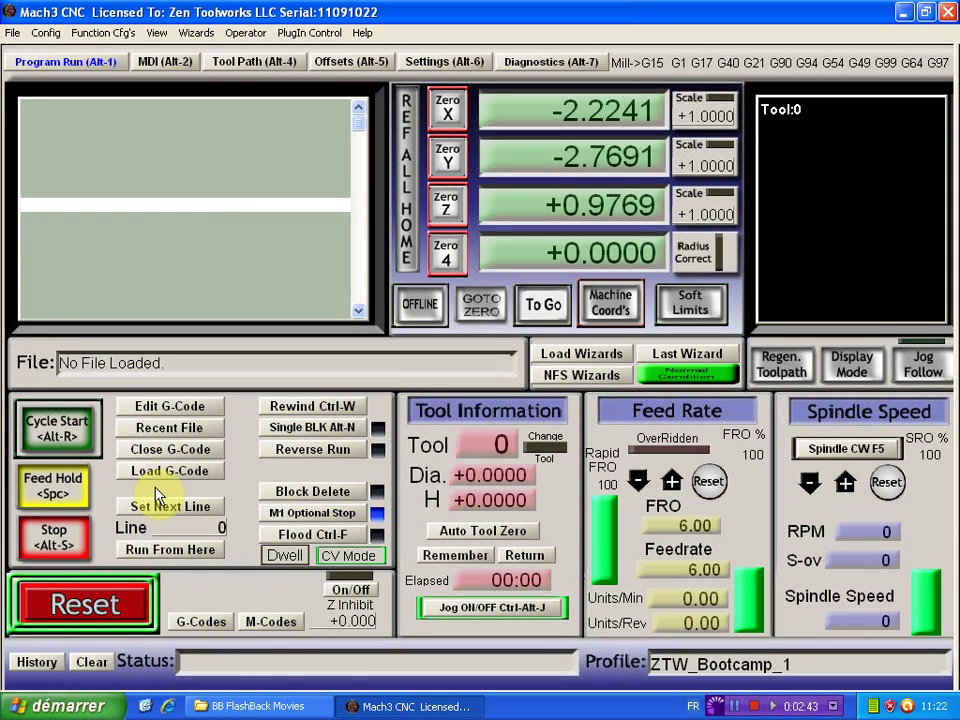
click(447, 110)
click(446, 158)
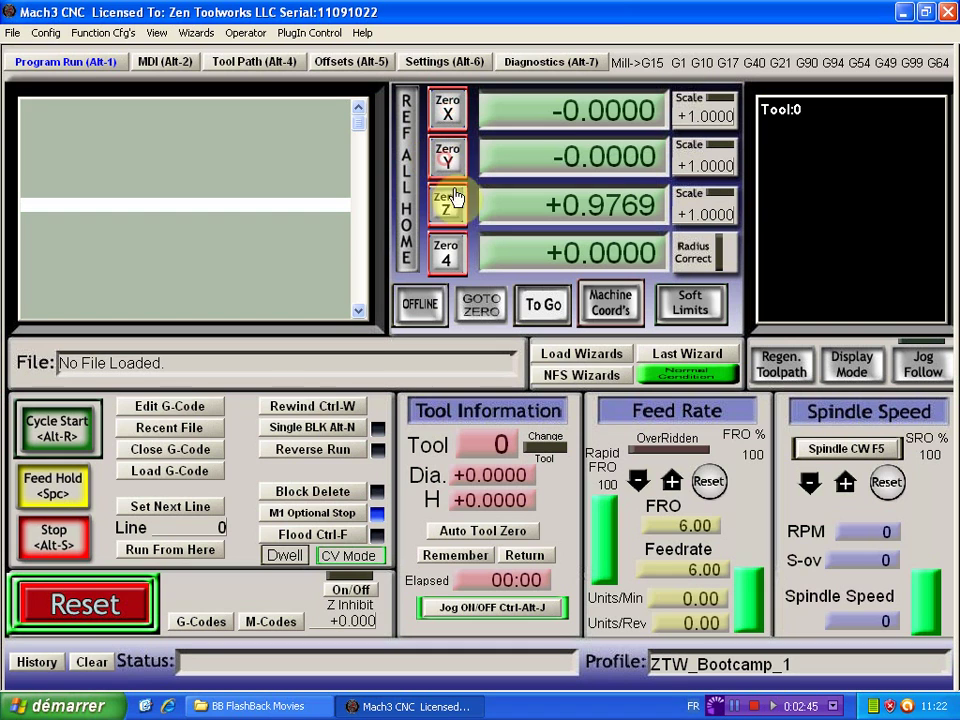
click(448, 205)
Jog the X axis manually in the positive and negative directions to test its motor
key(Right)
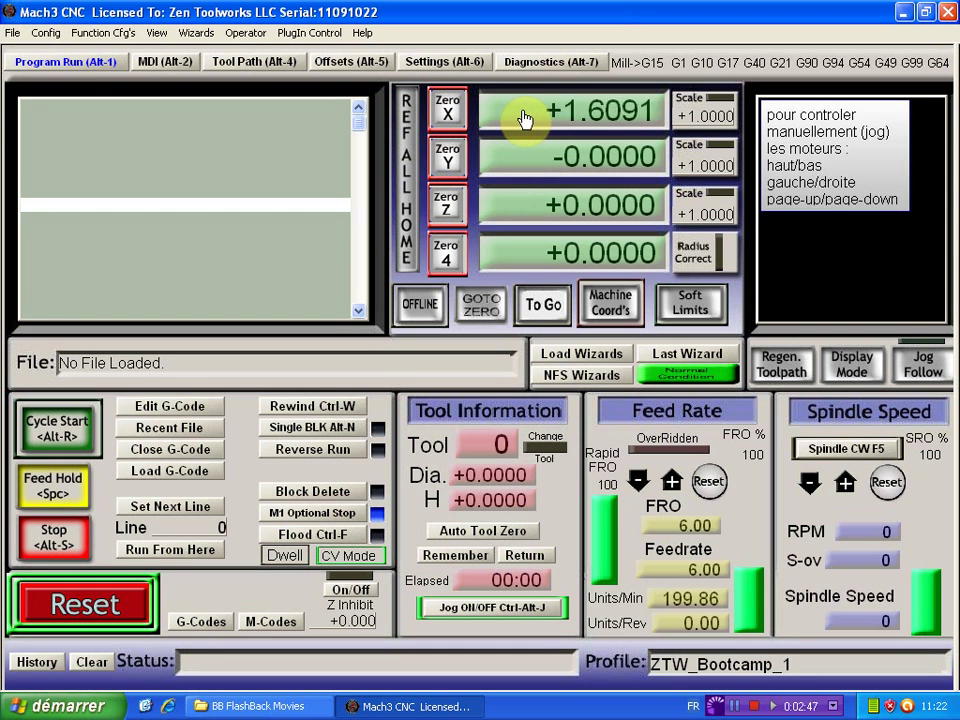
key(Left)
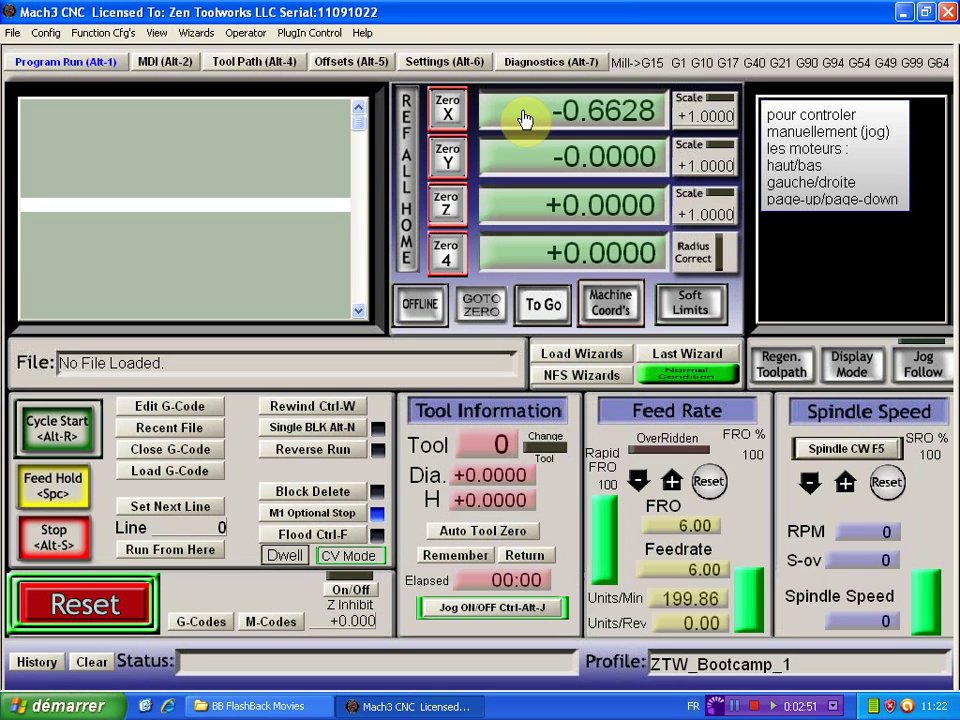
key(Right)
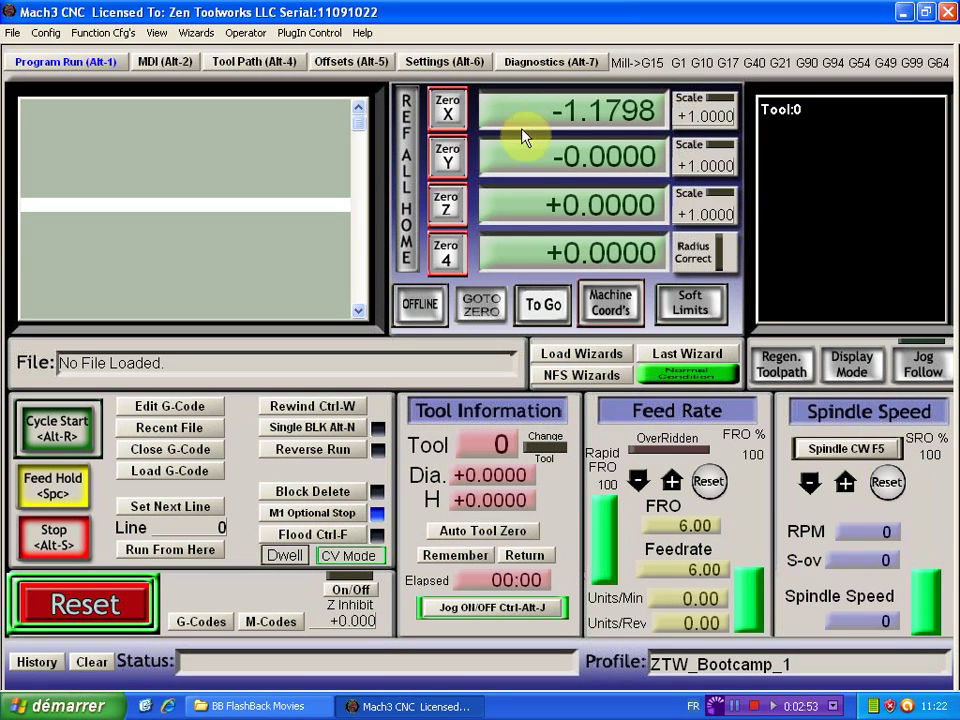
Jog the Y axis manually in the positive direction and back in the negative direction to test its motor
click(521, 162)
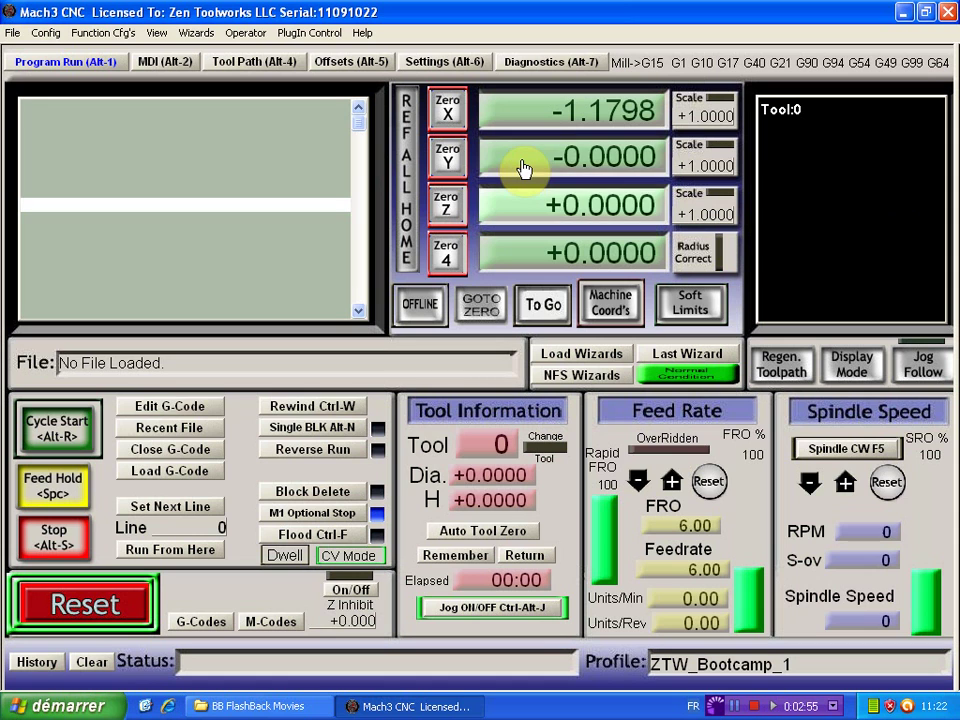
click(629, 149)
key(Up)
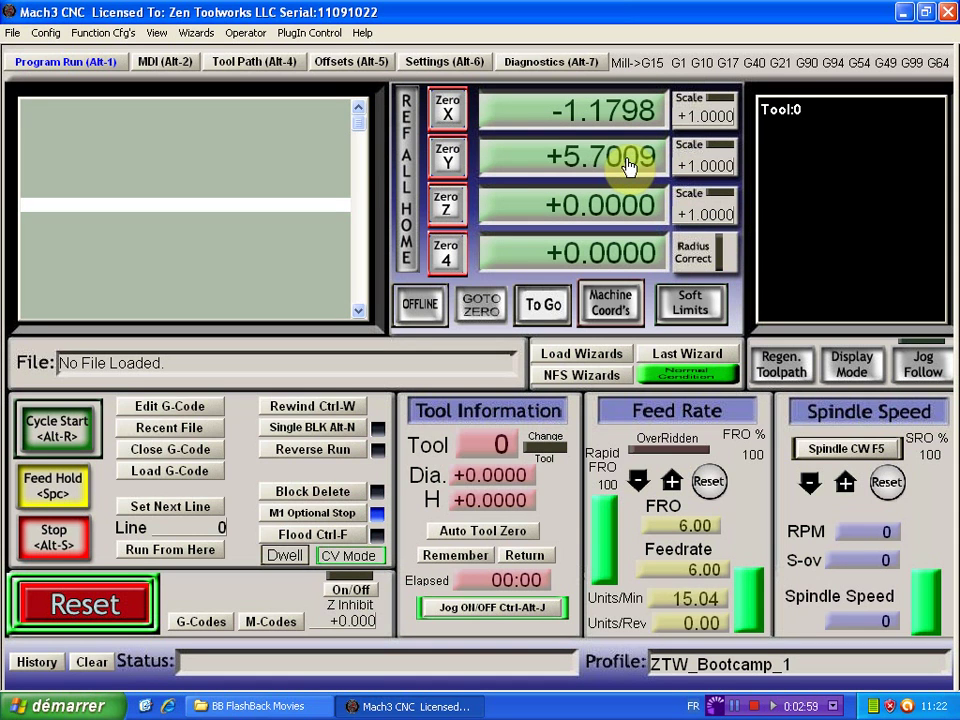
key(Down)
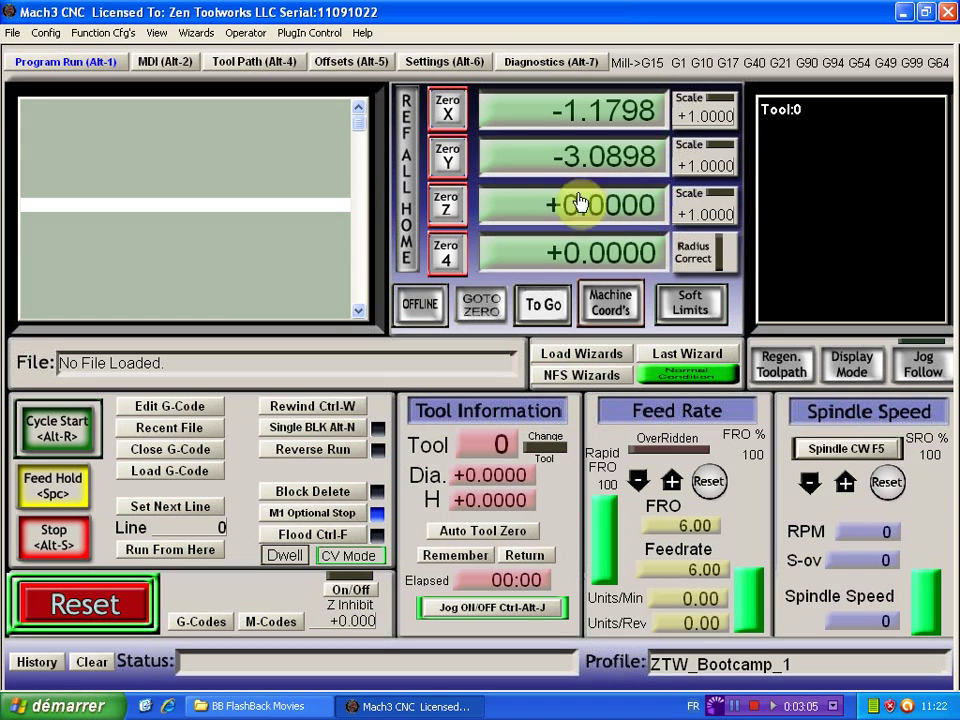
Jog the Z axis manually up and down several times to test its motor
key(Page_Up)
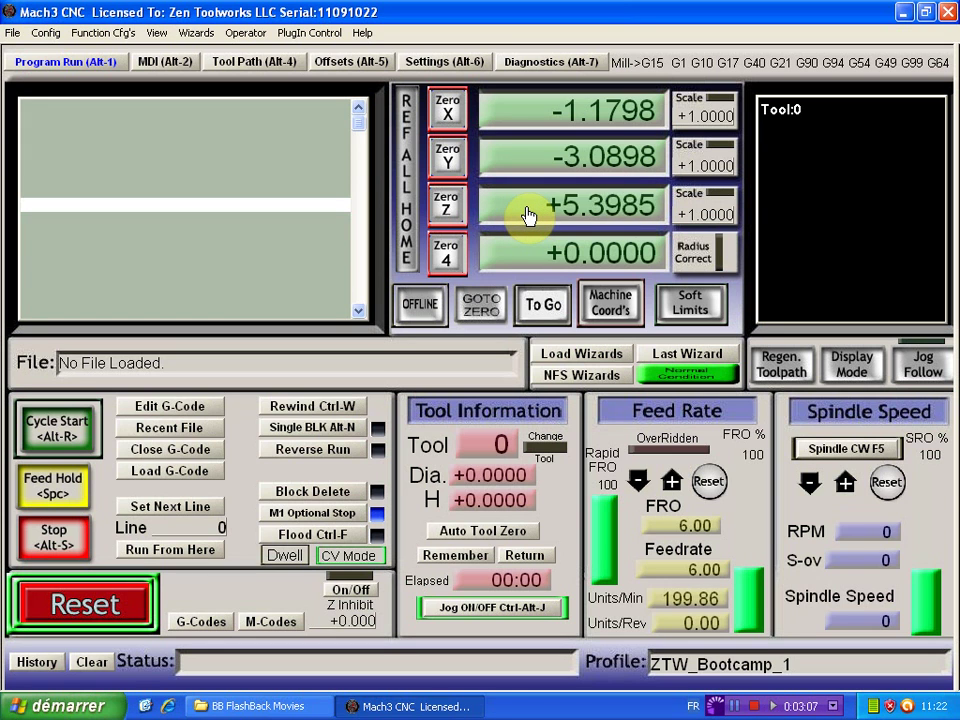
key(Page_Down)
key(Page_Up)
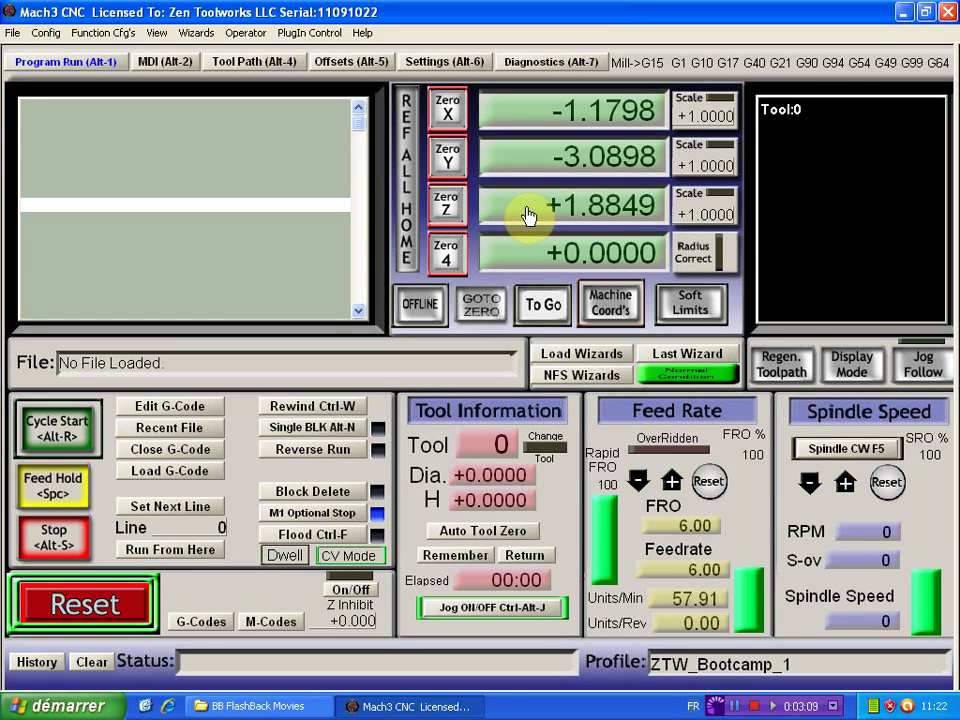
key(Page_Down)
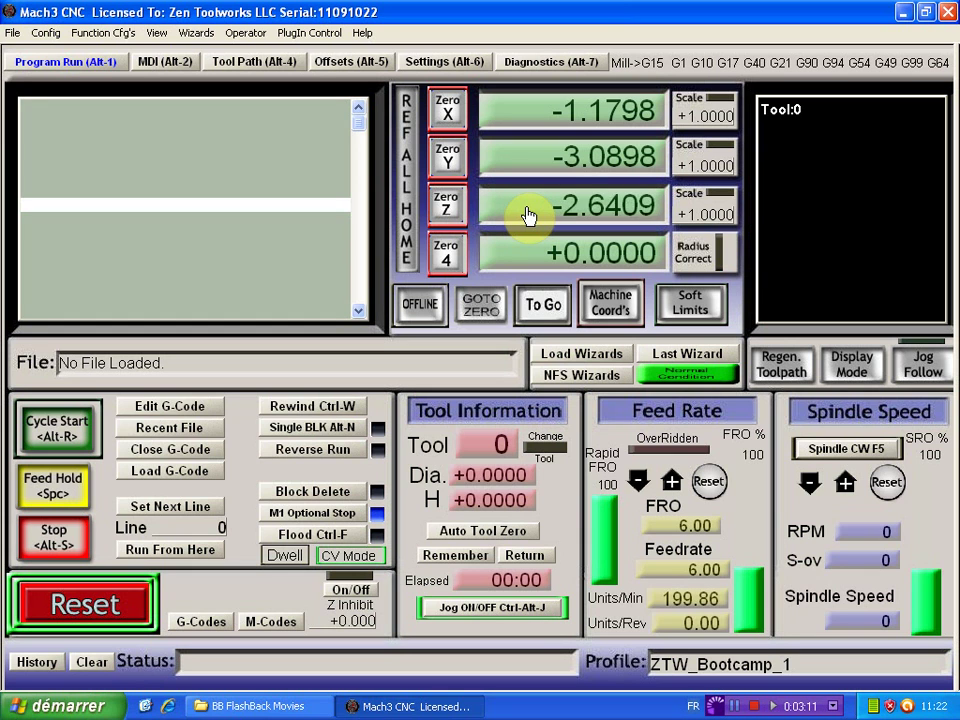
key(Page_Up)
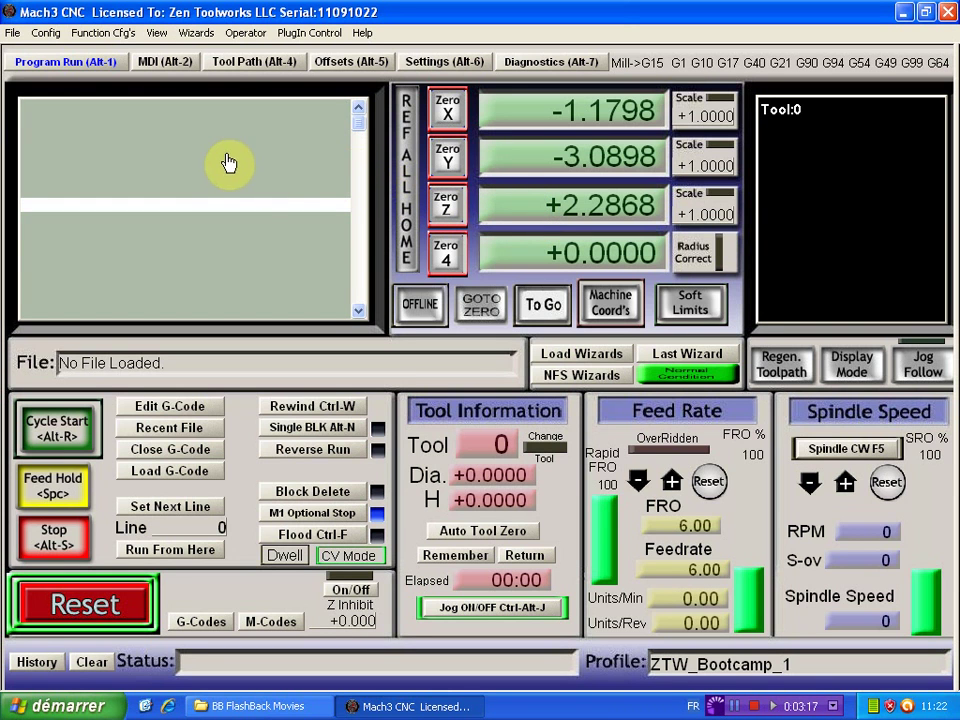
Bring up the diagnostics screen to examine the current state of the Port 1 pins
click(600, 62)
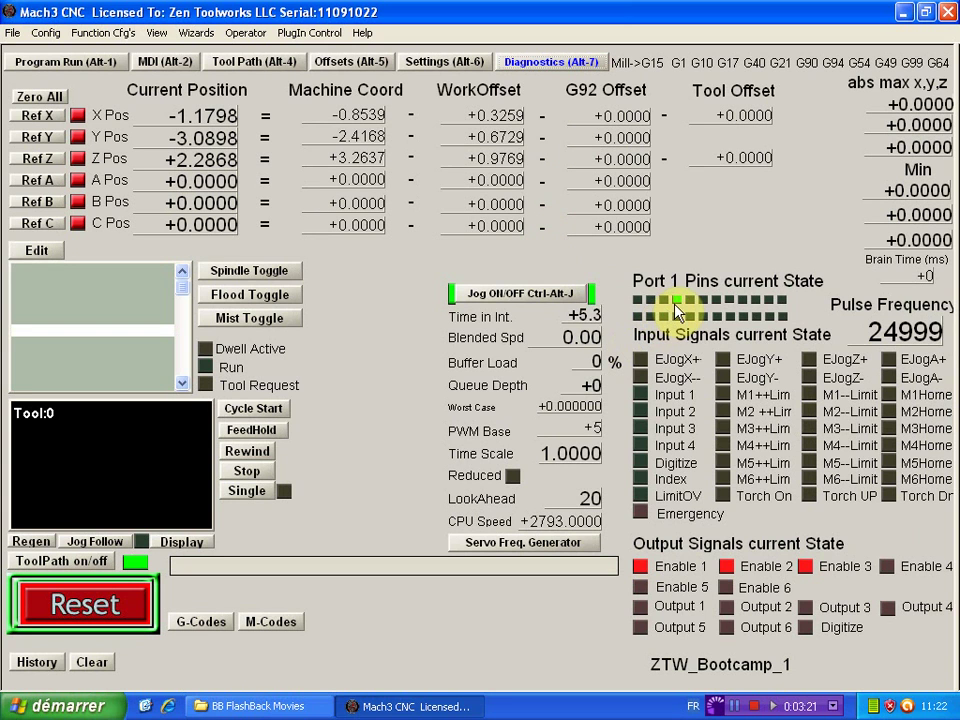